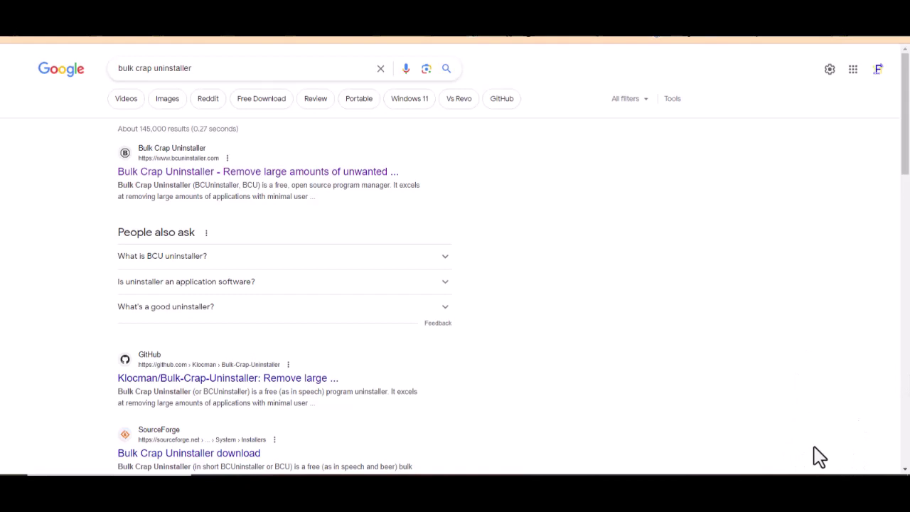
pyautogui.click(768, 492)
pyautogui.click(766, 472)
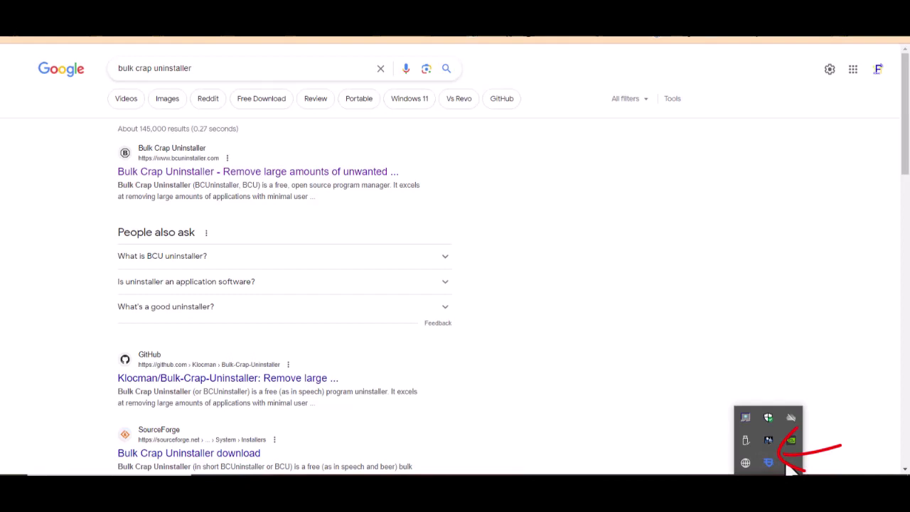
pyautogui.click(874, 398)
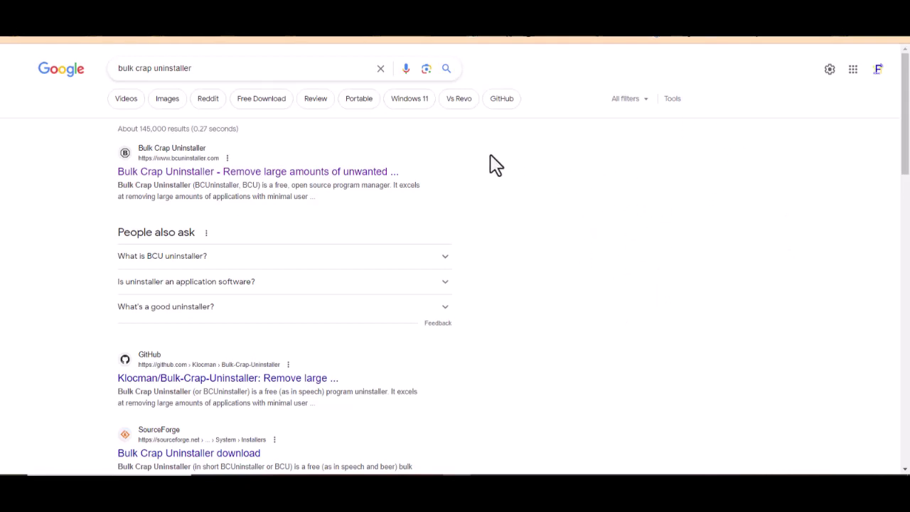
pyautogui.click(243, 69)
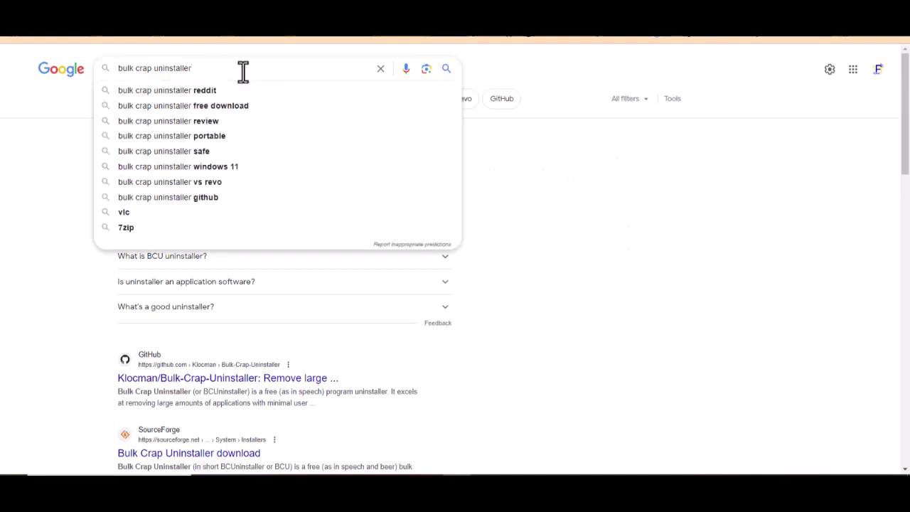
pyautogui.press('BackSpace')
pyautogui.press('BackSpace')
pyautogui.press('BackSpace')
pyautogui.press('BackSpace')
pyautogui.press('BackSpace')
pyautogui.press('BackSpace')
pyautogui.press('BackSpace')
pyautogui.press('BackSpace')
pyautogui.press('BackSpace')
pyautogui.press('BackSpace')
pyautogui.press('BackSpace')
pyautogui.press('BackSpace')
pyautogui.press('BackSpace')
pyautogui.press('BackSpace')
pyautogui.press('BackSpace')
pyautogui.press('BackSpace')
pyautogui.press('BackSpace')
pyautogui.press('BackSpace')
pyautogui.press('BackSpace')
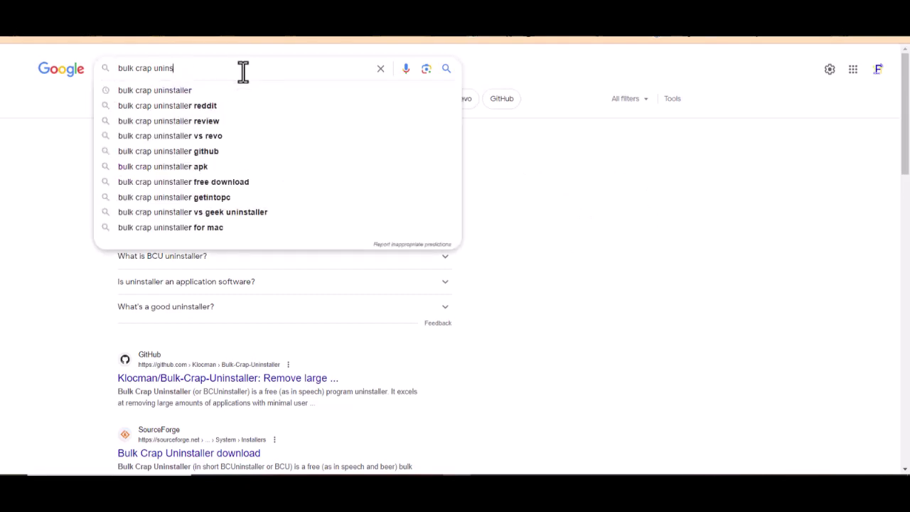
pyautogui.write('i')
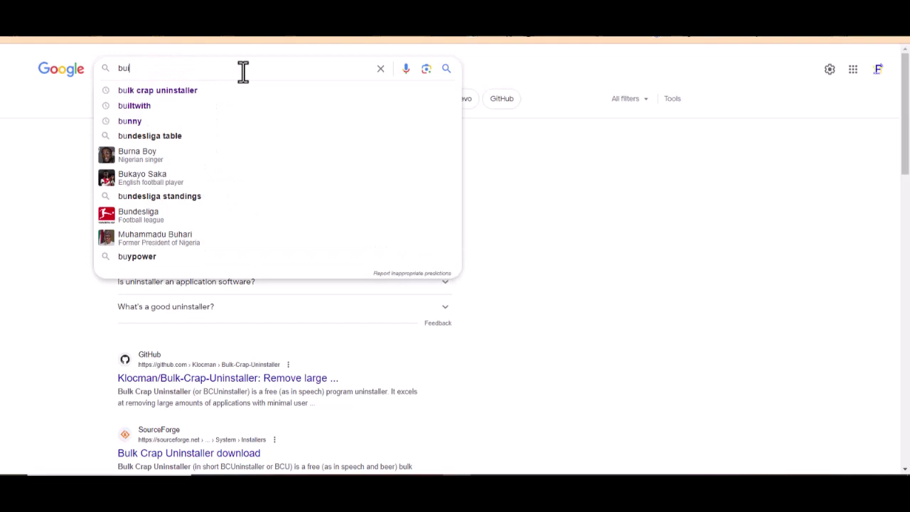
pyautogui.press('BackSpace')
pyautogui.write('lk')
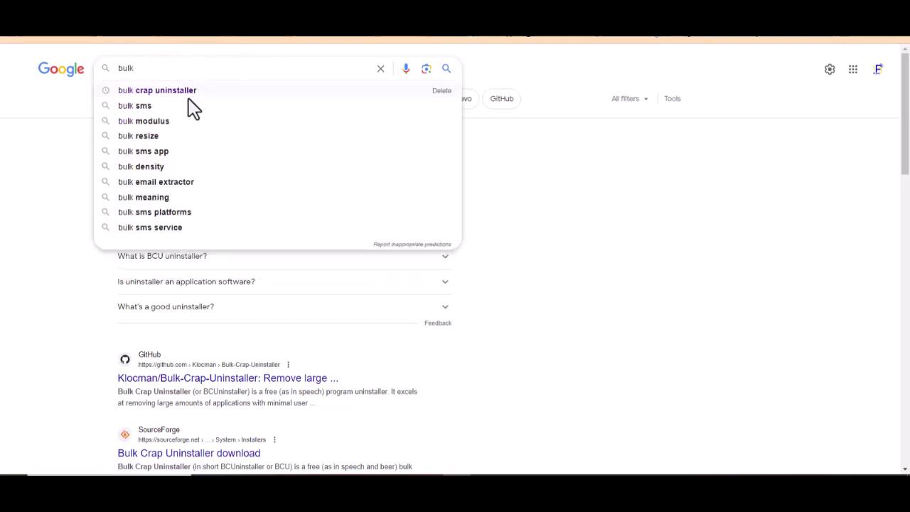
pyautogui.click(167, 91)
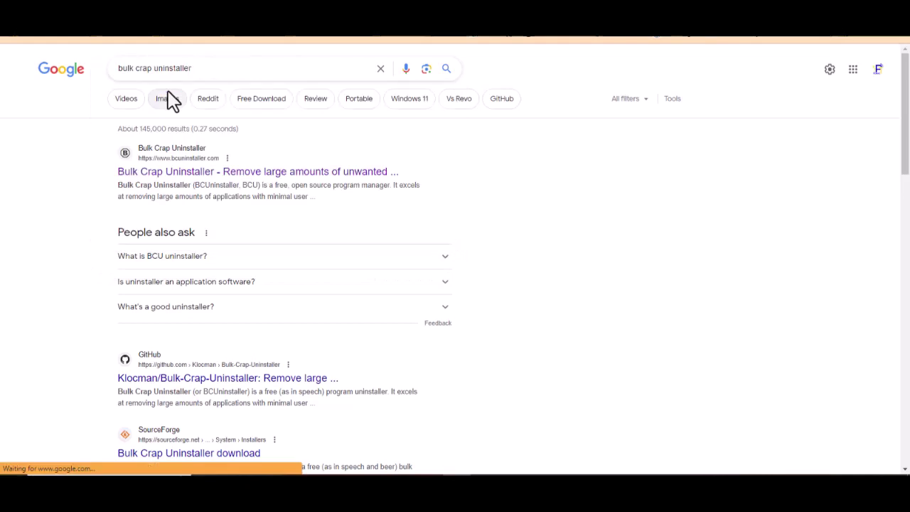
# - Go from bcuninstaller.com to the Bulk Crap Uninstaller download page on FossHub
pyautogui.click(191, 164)
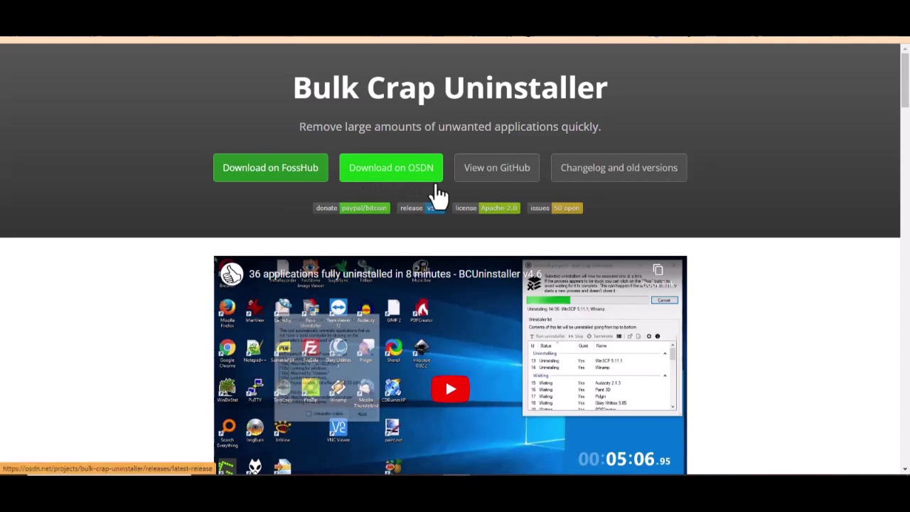
pyautogui.click(263, 174)
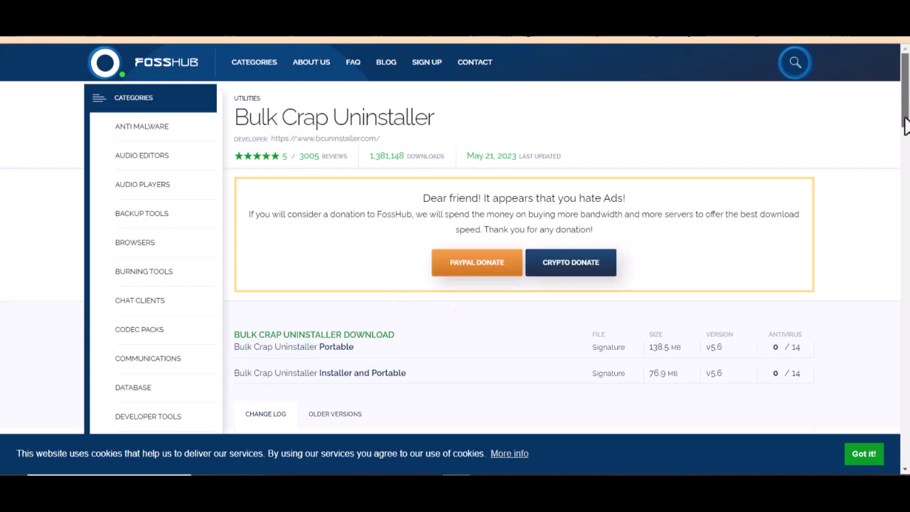
pyautogui.scroll(-3, 905, 124)
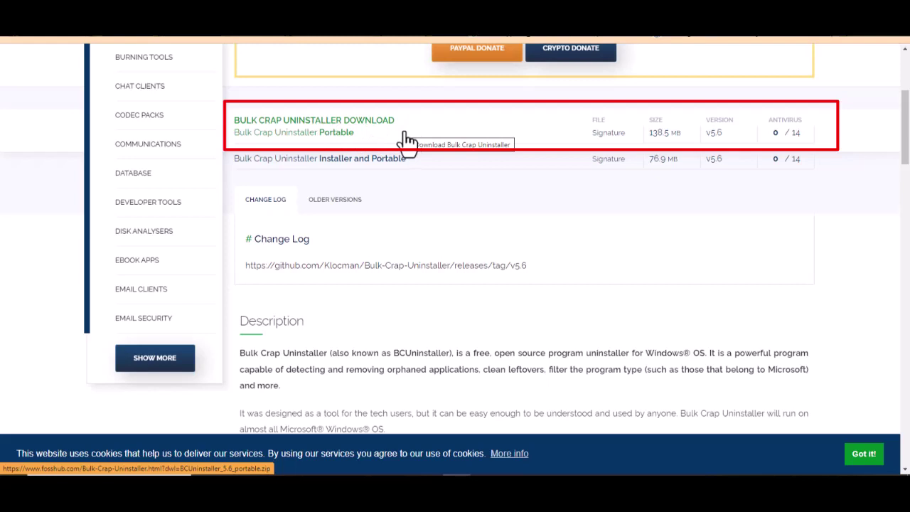
# - Start the v5.6 Portable download, cancel it, and dismiss the downloads bar
pyautogui.click(334, 134)
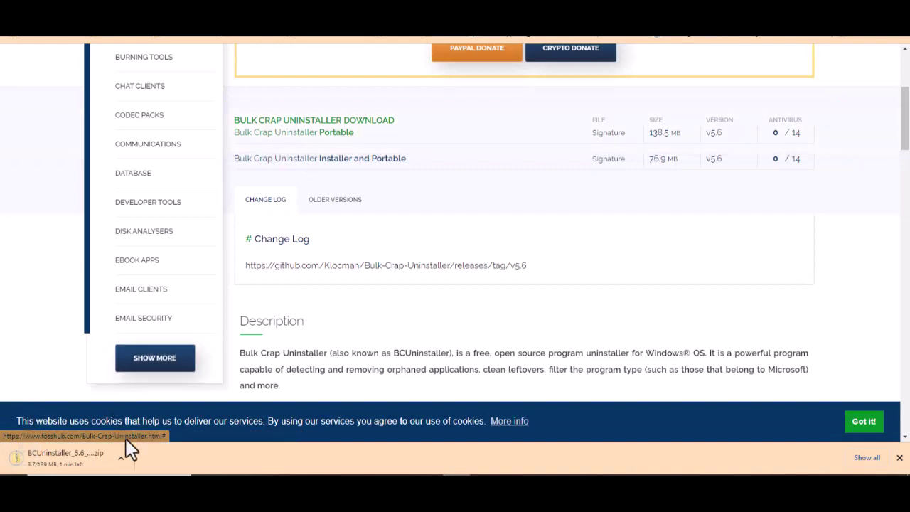
pyautogui.click(123, 455)
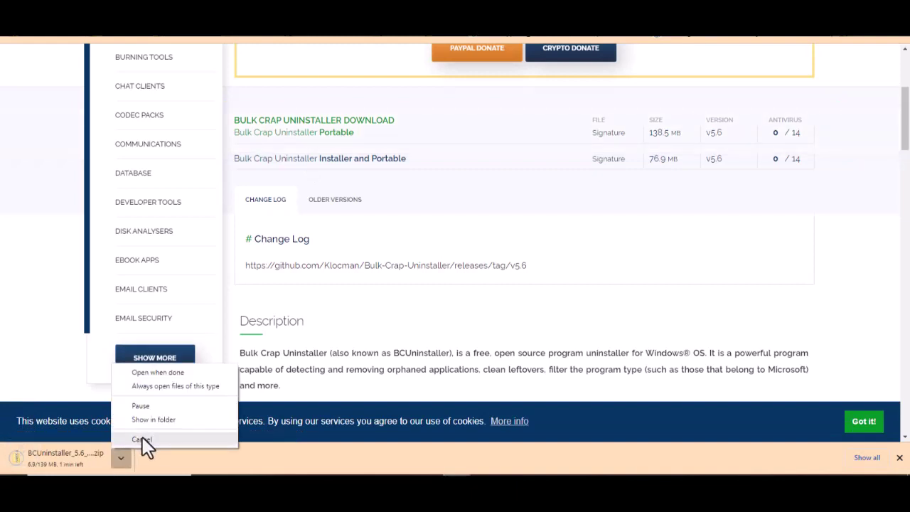
pyautogui.click(142, 440)
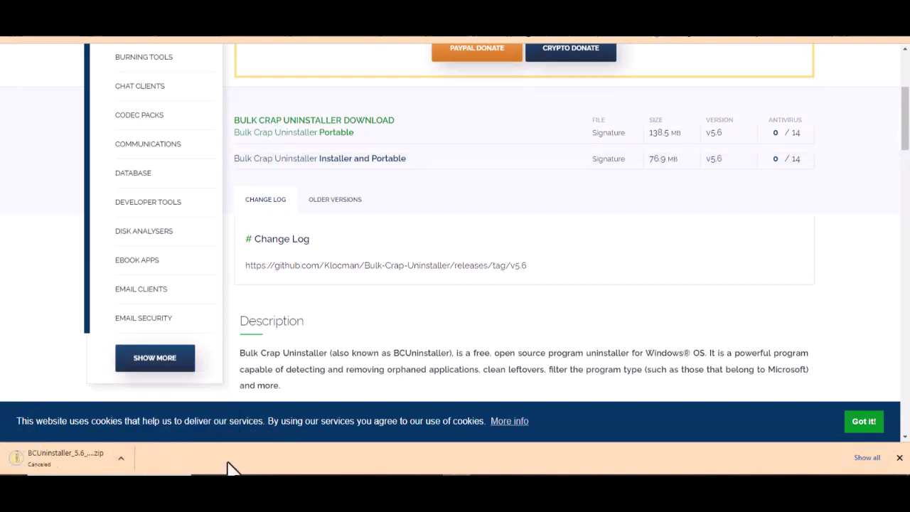
pyautogui.click(899, 458)
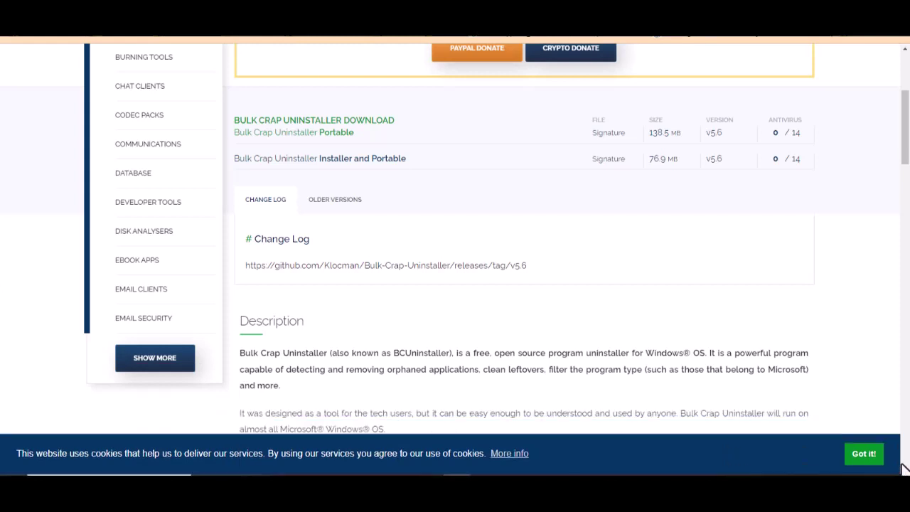
# - Open the BCUninstaller_5.6_portable folder in Downloads, dismissing its context menu
pyautogui.click(420, 474)
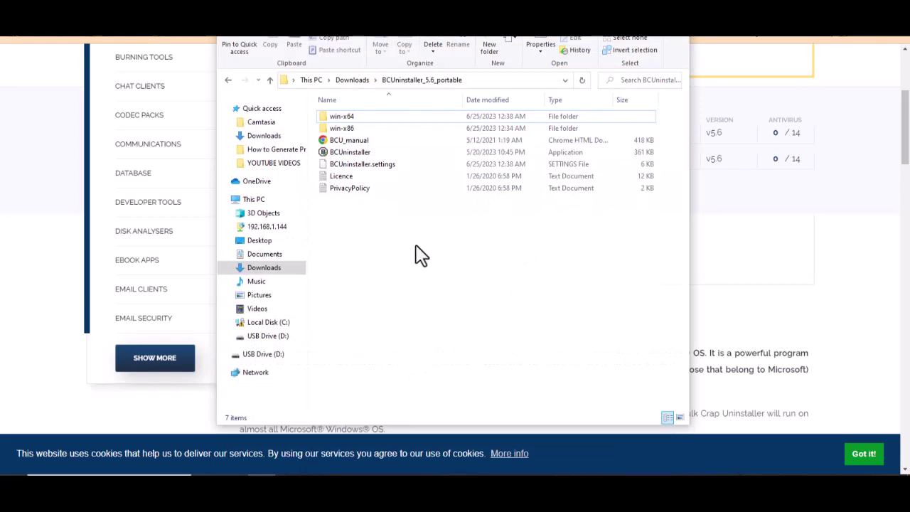
pyautogui.rightClick(460, 296)
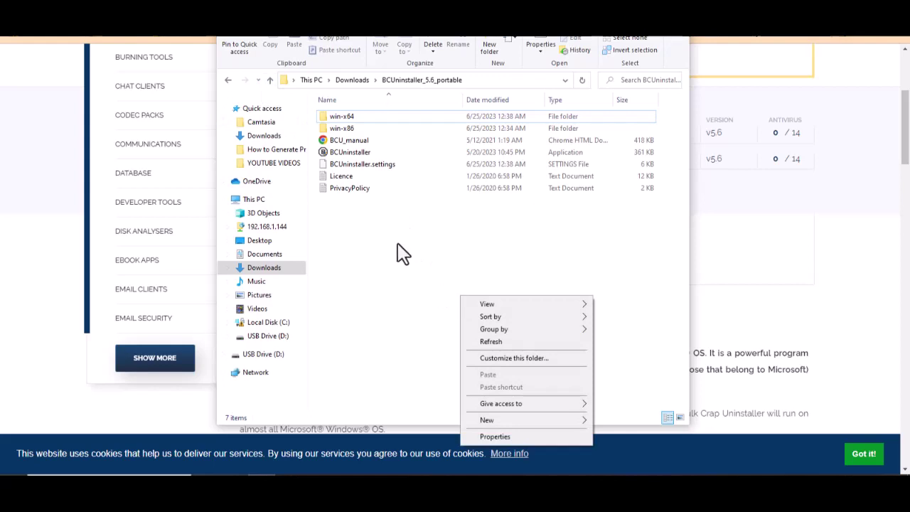
pyautogui.click(410, 274)
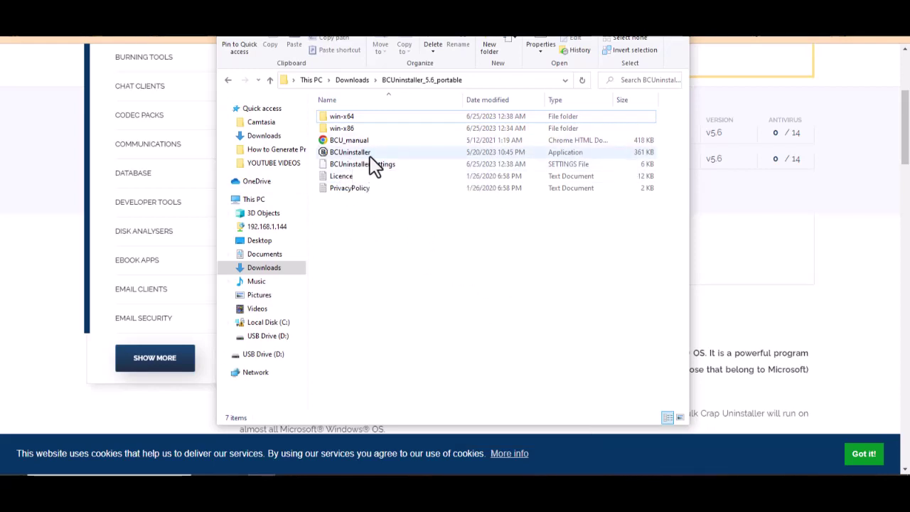
# - Launch BCUninstaller from the portable folder, then open Bright VPN from the hidden tray icons
pyautogui.click(346, 157)
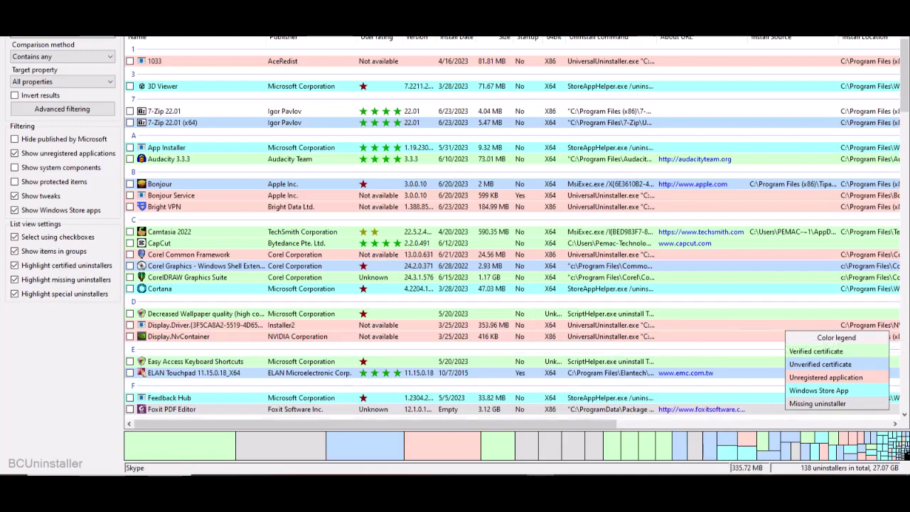
pyautogui.click(767, 497)
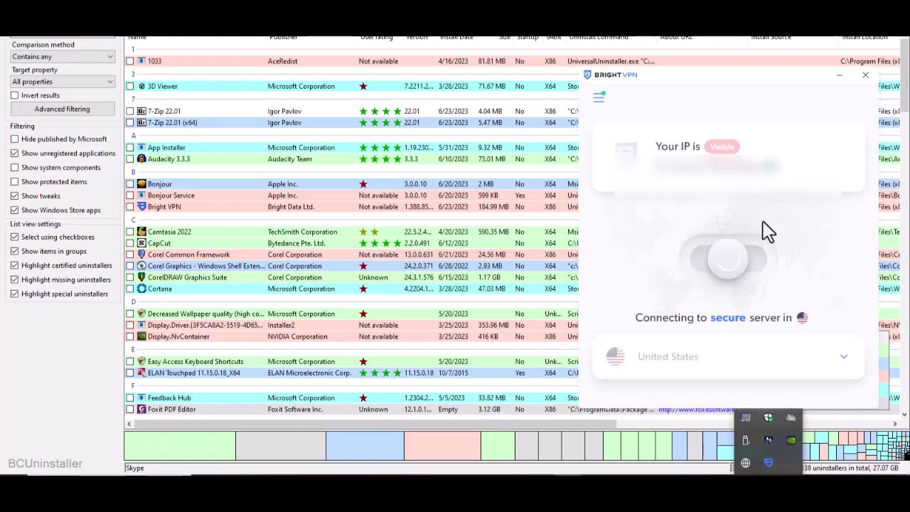
# - Toggle Bright VPN's connection switch to OFF and close its window with the red X
pyautogui.click(598, 99)
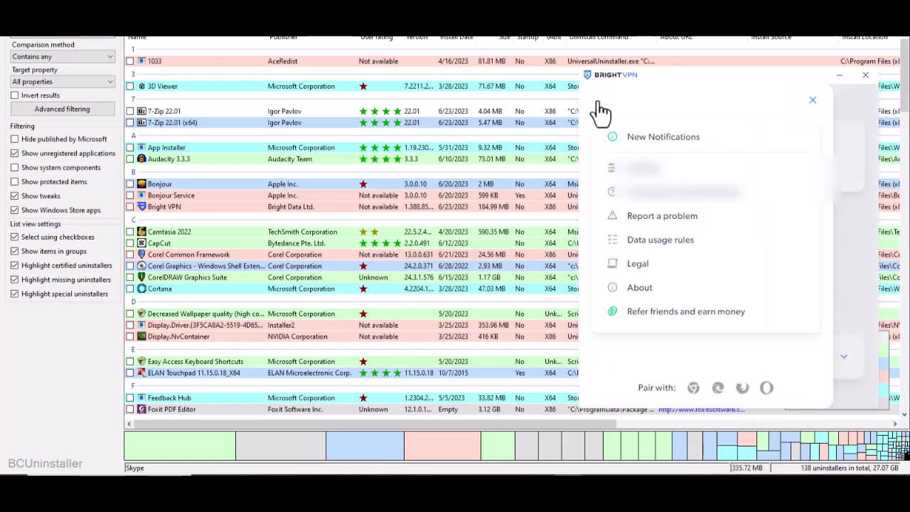
pyautogui.click(812, 100)
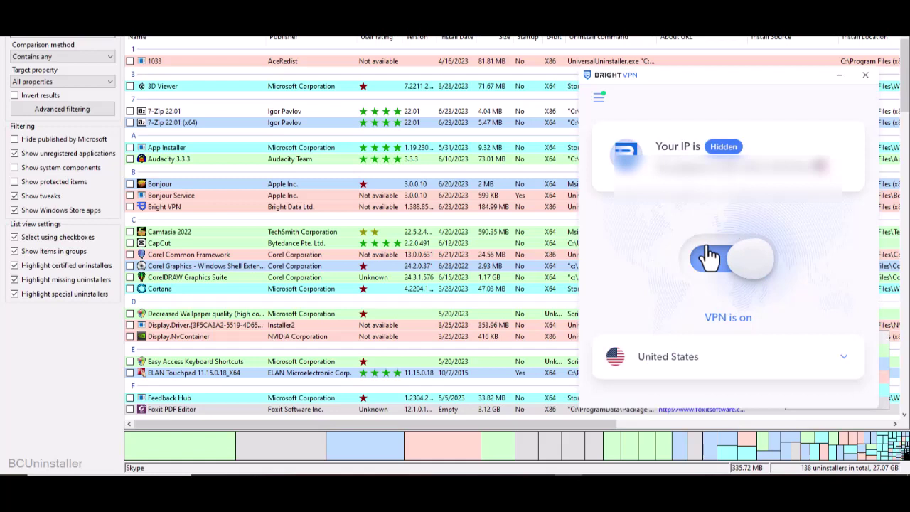
pyautogui.click(710, 260)
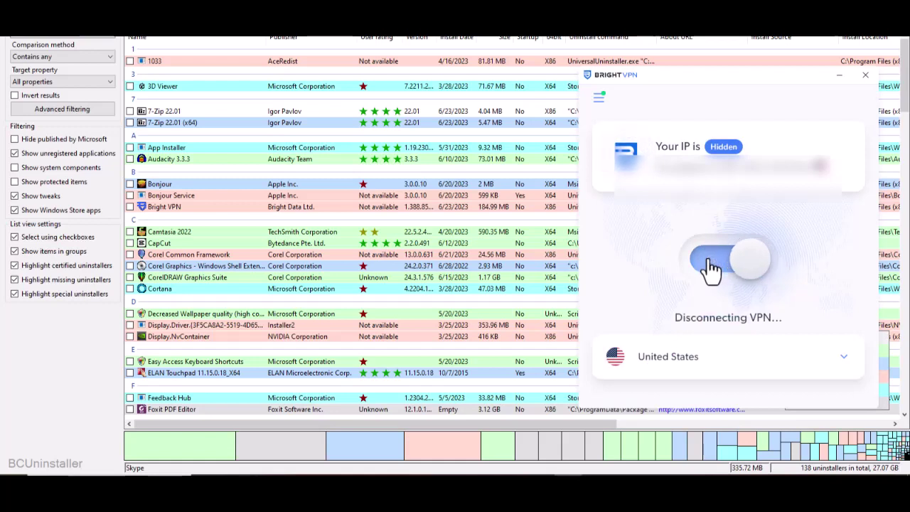
pyautogui.click(855, 373)
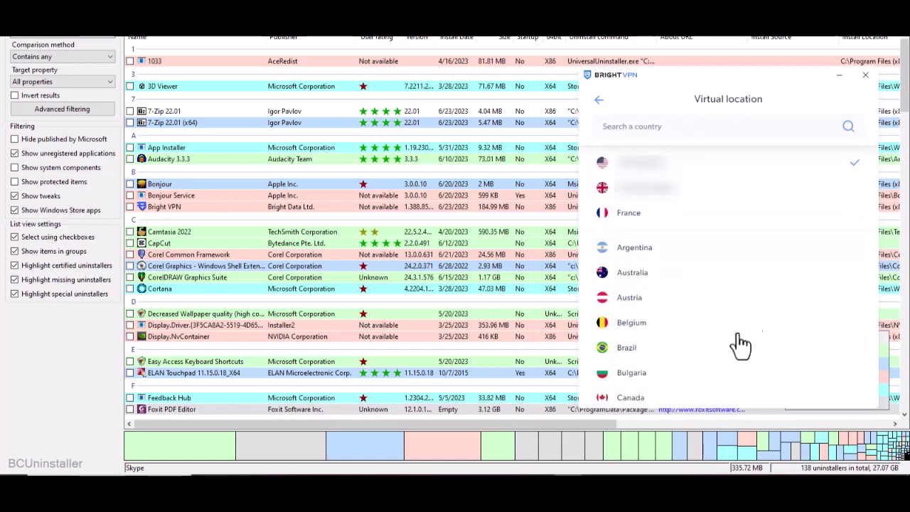
pyautogui.click(856, 170)
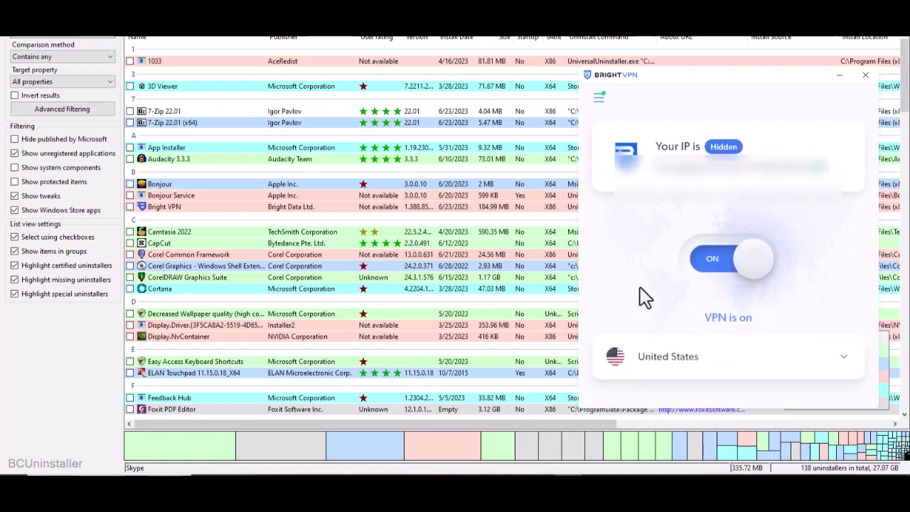
pyautogui.click(715, 264)
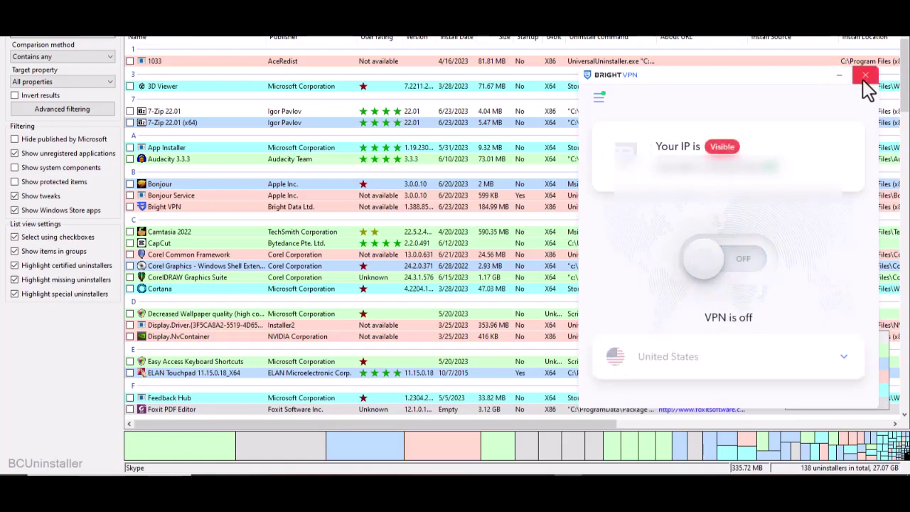
pyautogui.click(864, 80)
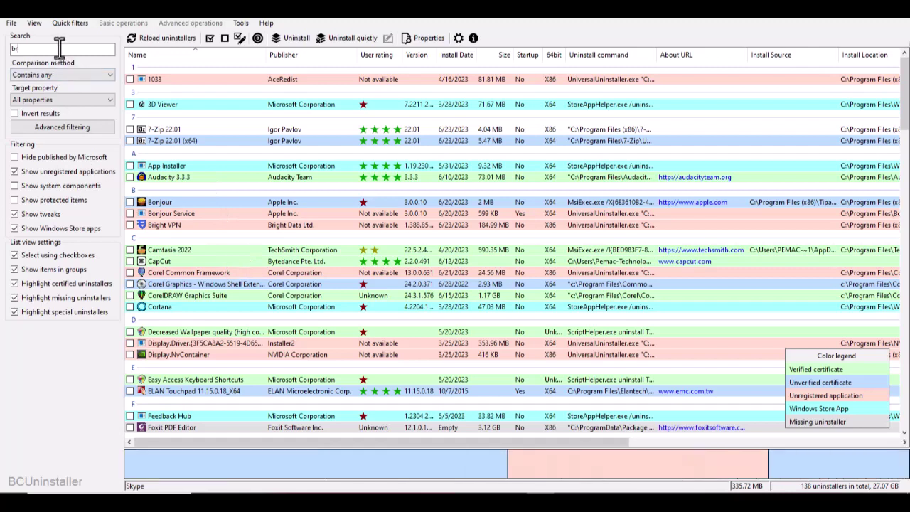
pyautogui.write('i')
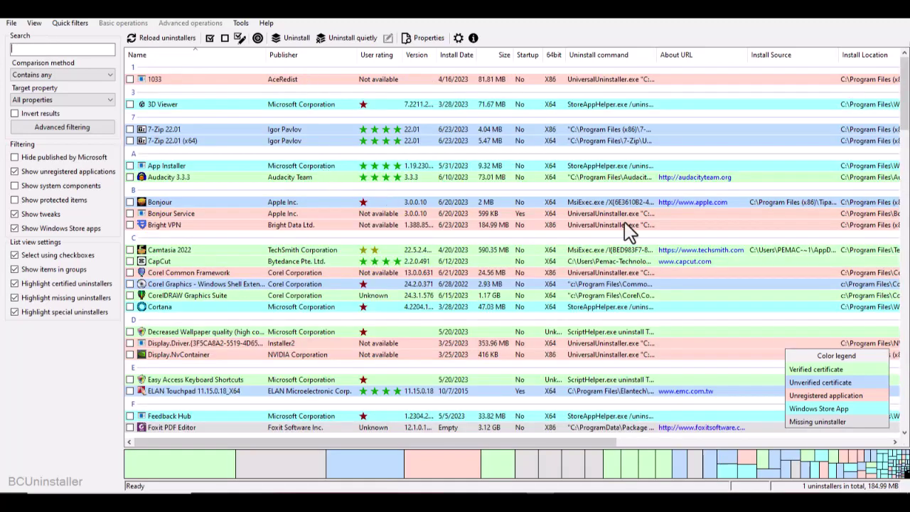
pyautogui.moveTo(904, 107); pyautogui.dragTo(906, 131)
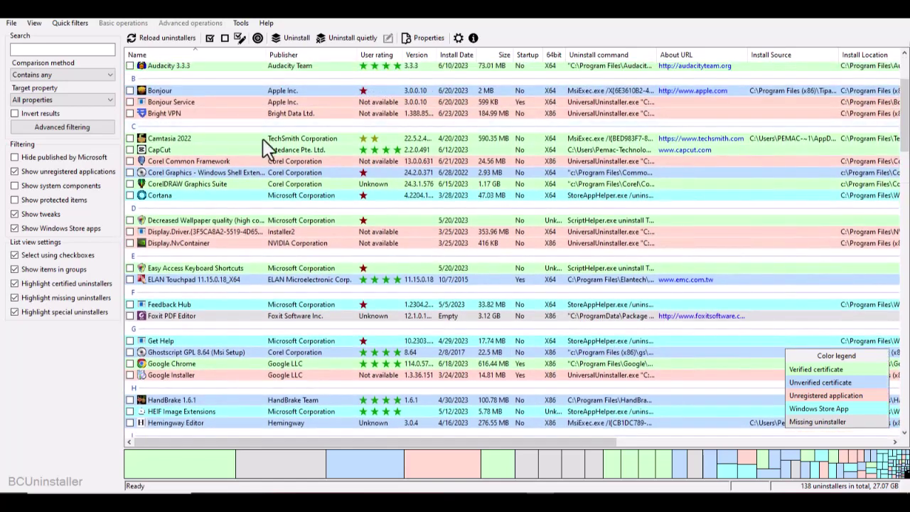
# - Tick Bright VPN, start Uninstall, and confirm to reach the running-processes list
pyautogui.click(130, 114)
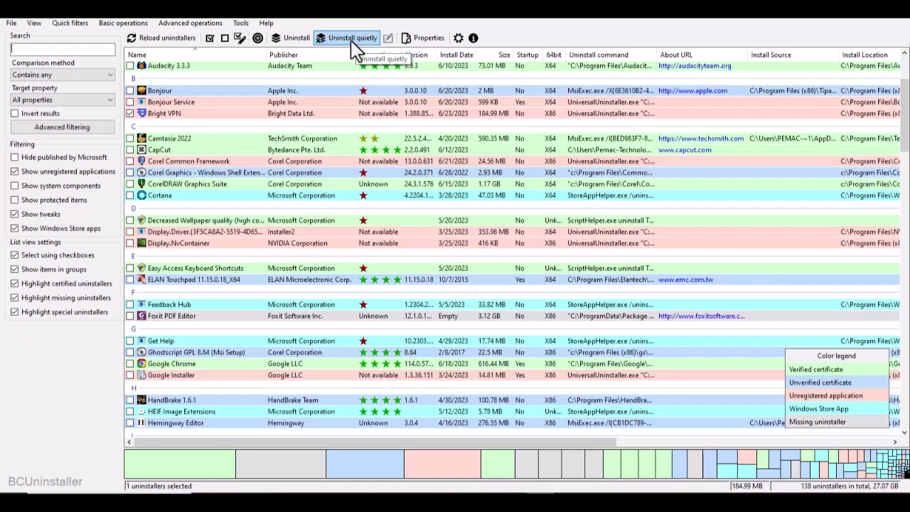
pyautogui.click(279, 40)
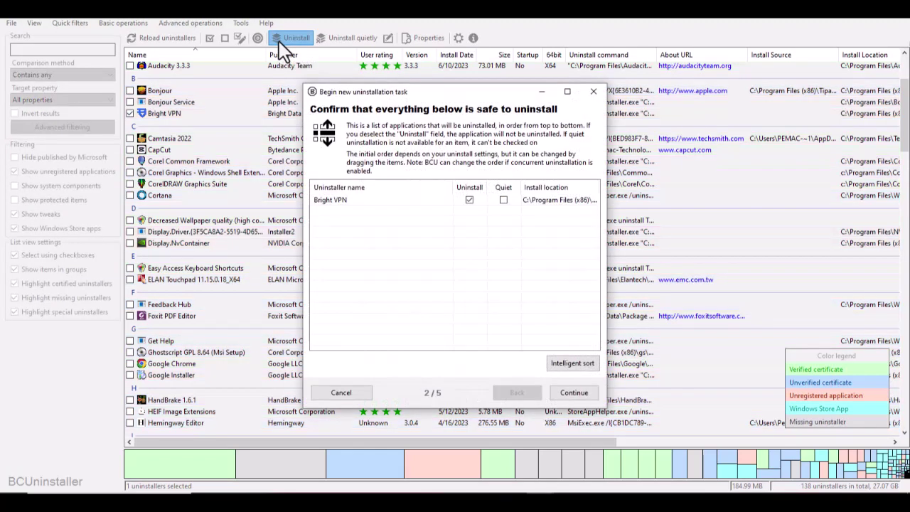
pyautogui.click(574, 393)
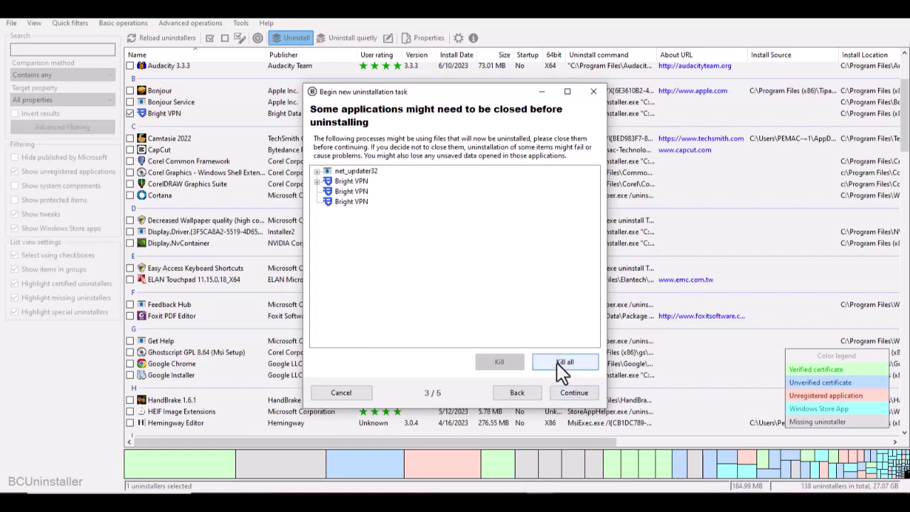
# - Kill the net_updater32 and Bright VPN processes, confirm, and continue to step 4 of 5
pyautogui.click(558, 363)
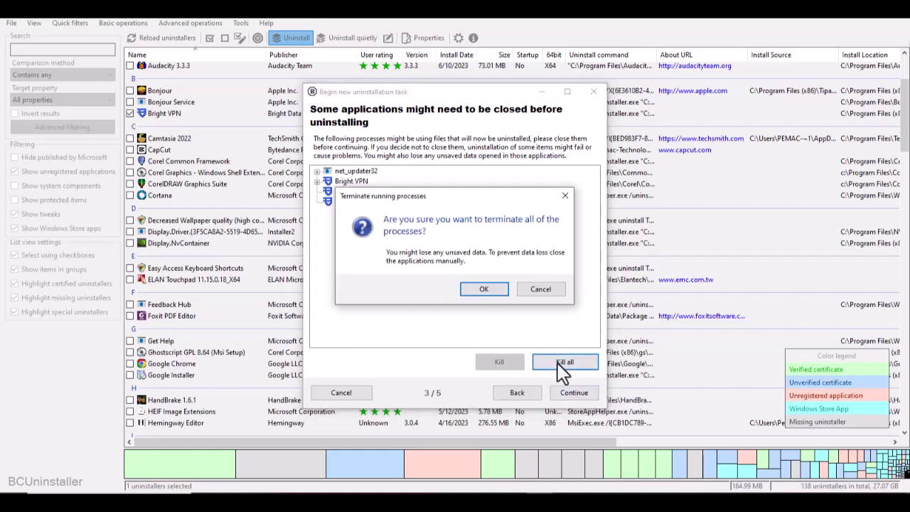
pyautogui.click(482, 289)
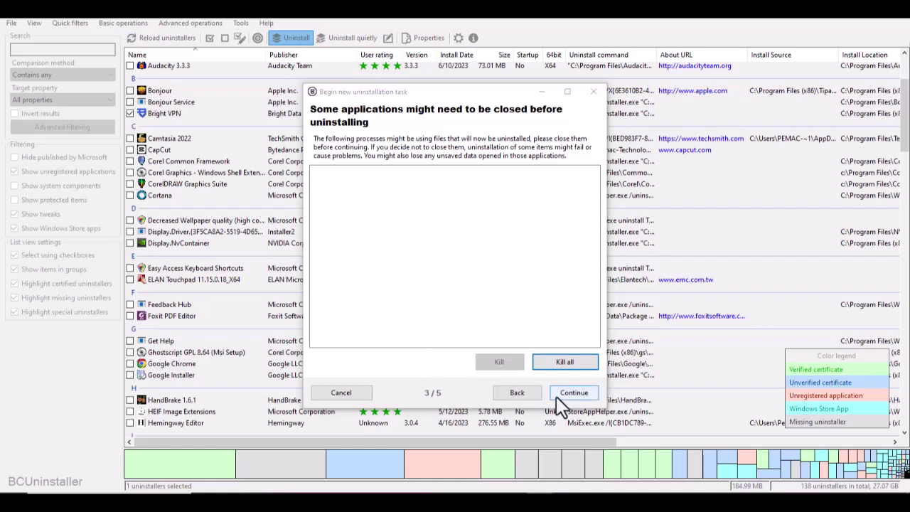
pyautogui.click(573, 393)
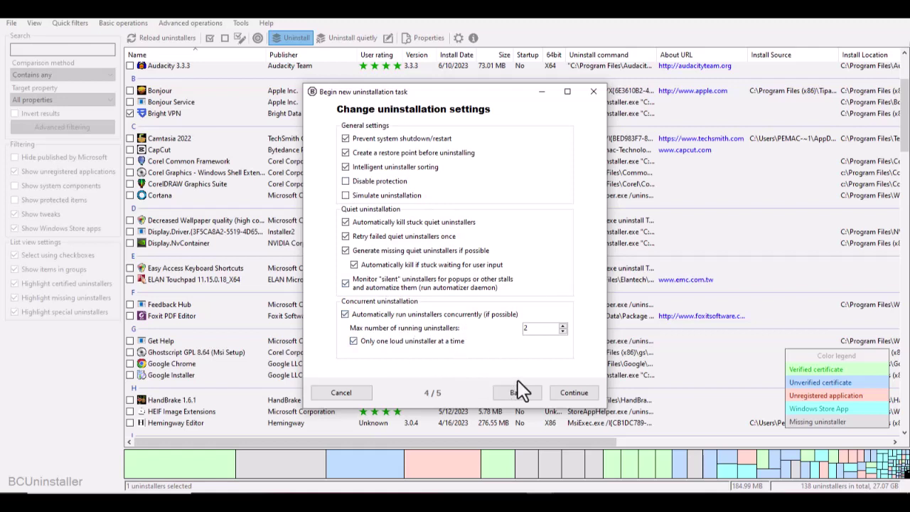
# - Accept the default settings (restore point, 2 concurrent uninstallers) and continue to step 5 of 5
pyautogui.click(576, 389)
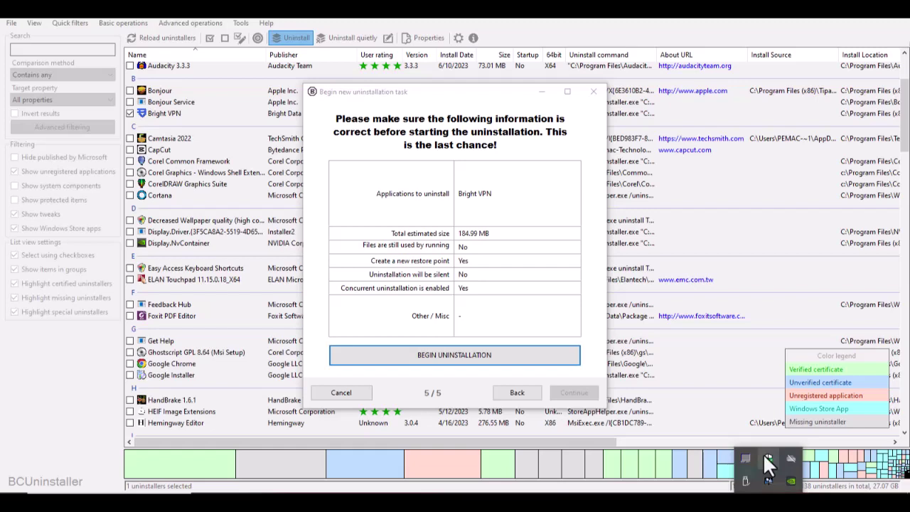
# - Begin uninstalling Bright VPN, creating a restore point and opening its 184.99 MB delete dialog
pyautogui.click(469, 356)
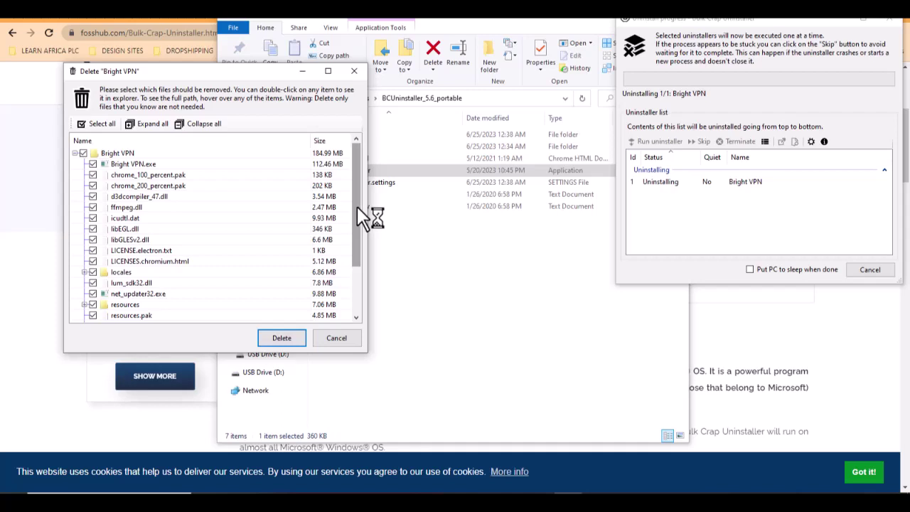
# - Try deleting Bright VPN's leftover files, dismiss each access-denied error, and close the failed task
pyautogui.moveTo(358, 203); pyautogui.dragTo(353, 277)
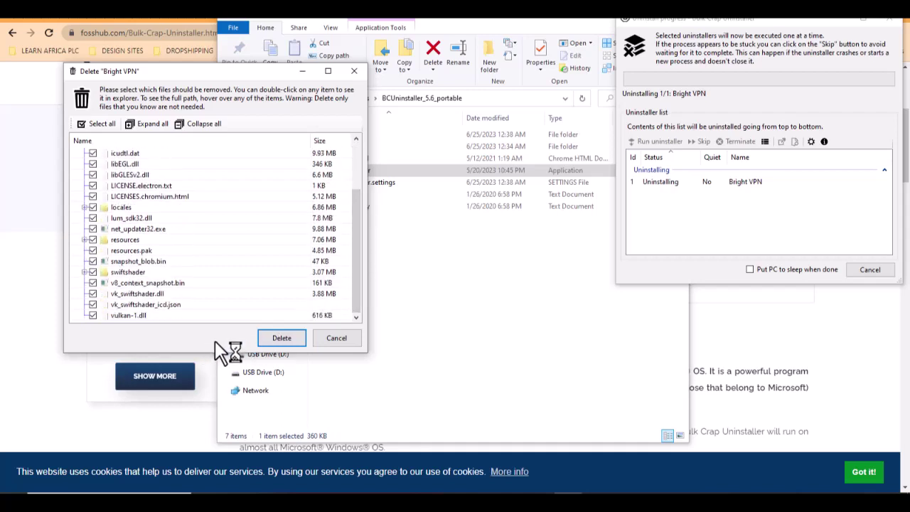
pyautogui.click(280, 339)
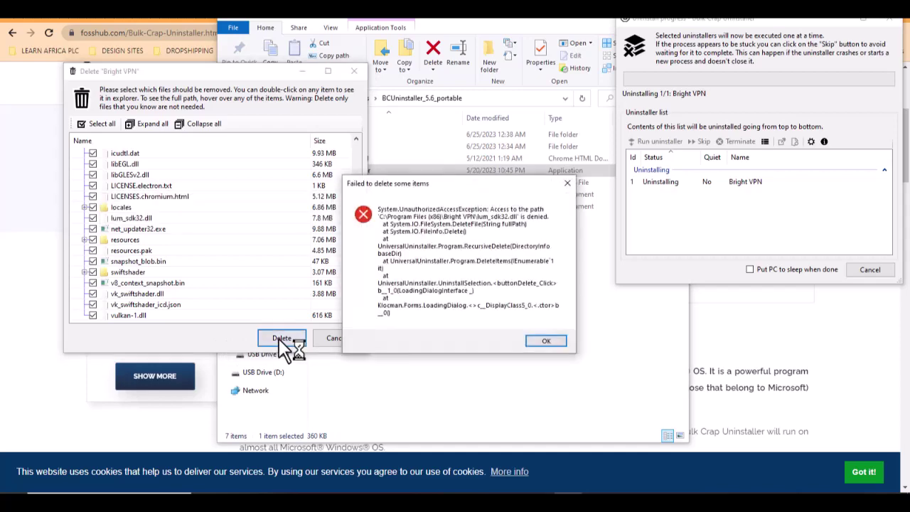
pyautogui.click(547, 342)
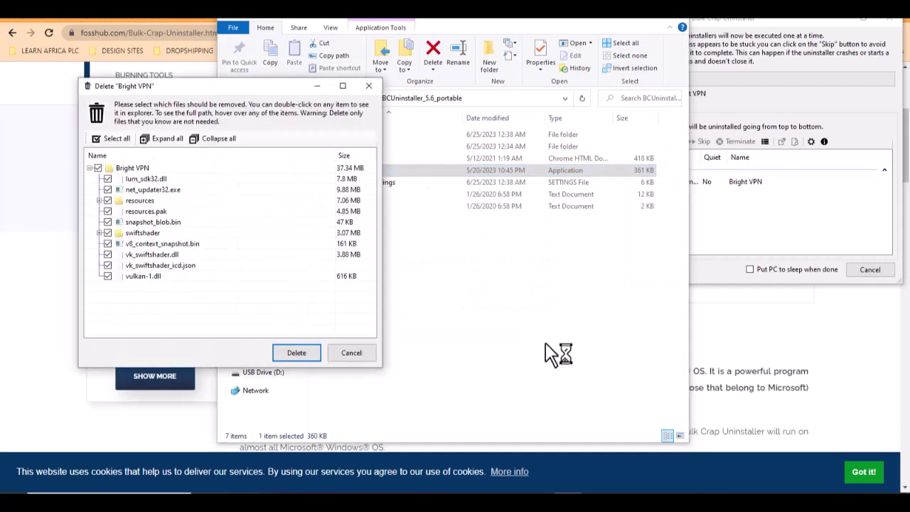
pyautogui.click(297, 353)
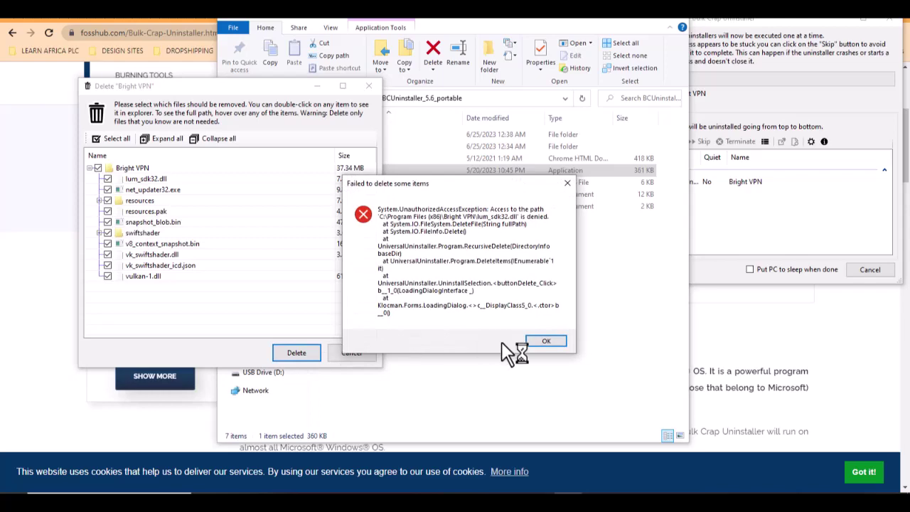
pyautogui.click(542, 343)
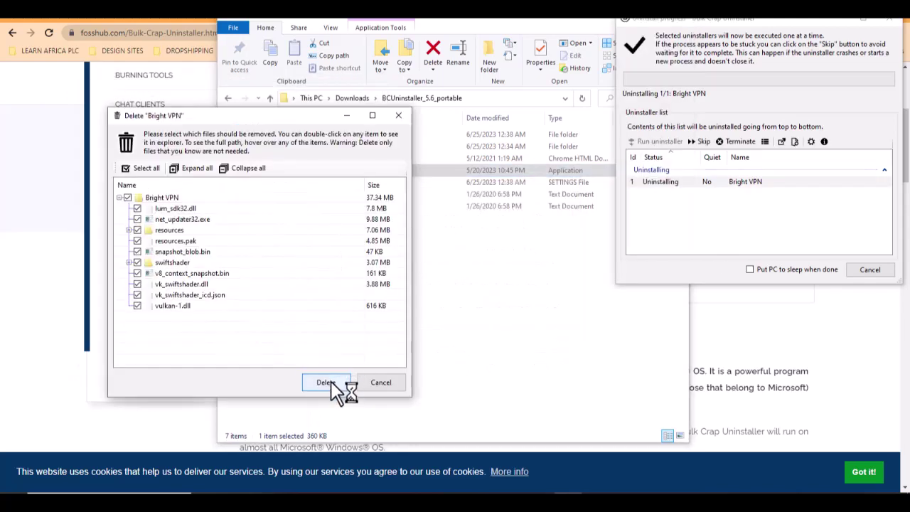
pyautogui.click(330, 382)
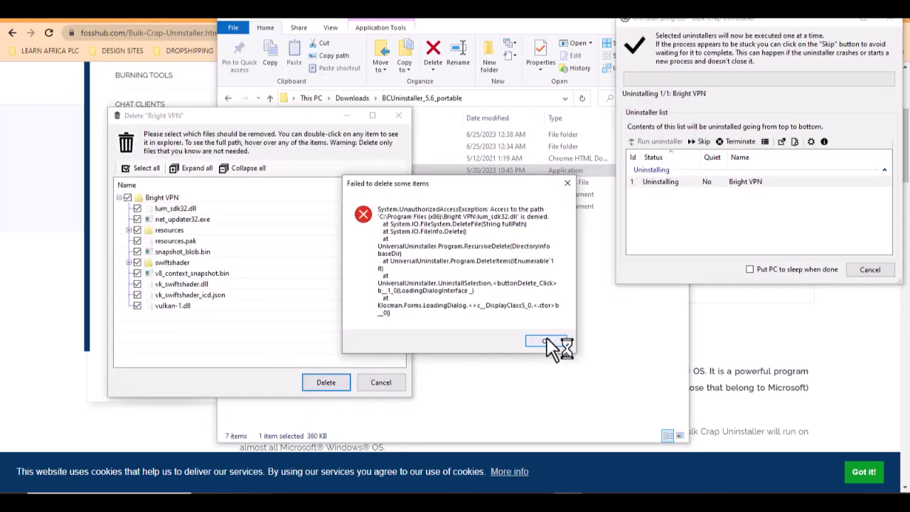
pyautogui.click(544, 342)
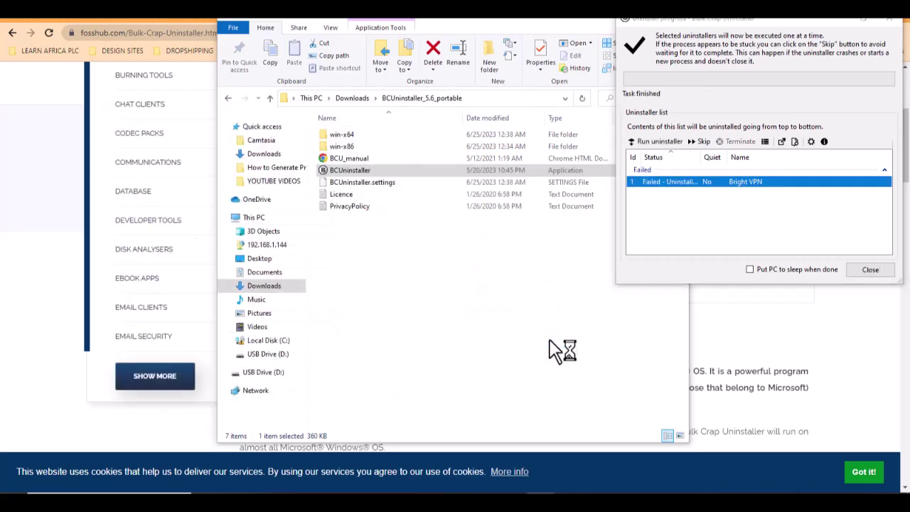
pyautogui.click(873, 271)
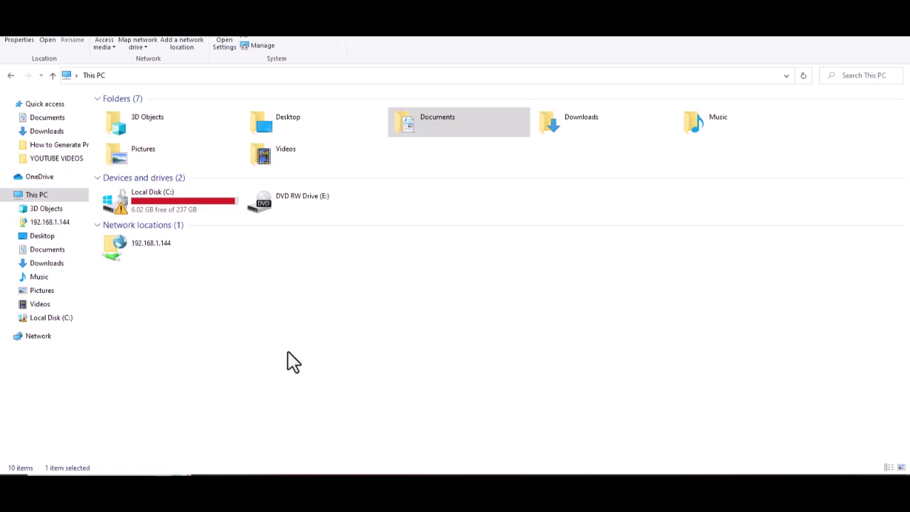
# - Browse to C:\Program Files (x86) and select the Bright VPN folder
pyautogui.doubleClick(163, 214)
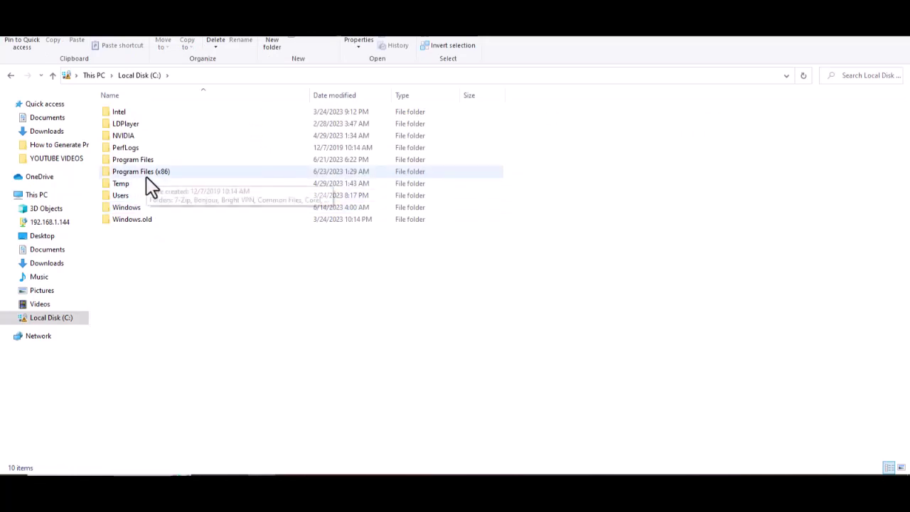
pyautogui.doubleClick(147, 177)
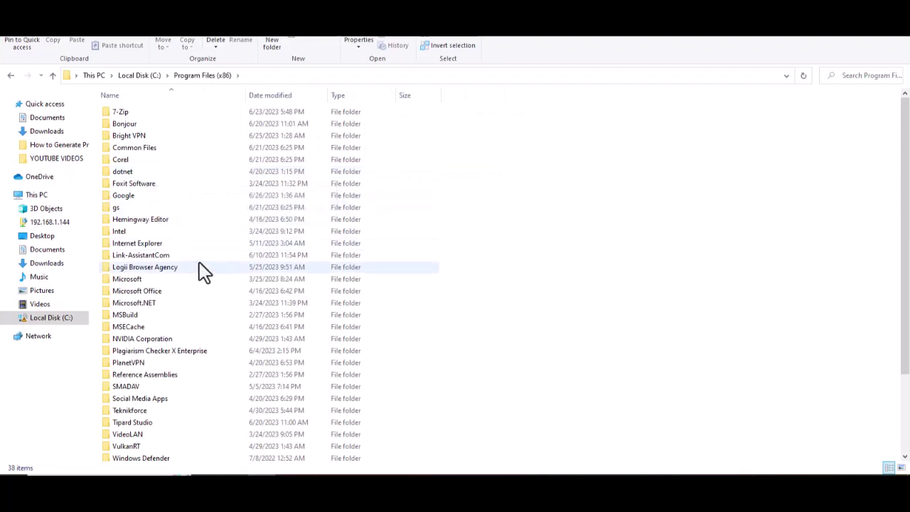
pyautogui.click(117, 142)
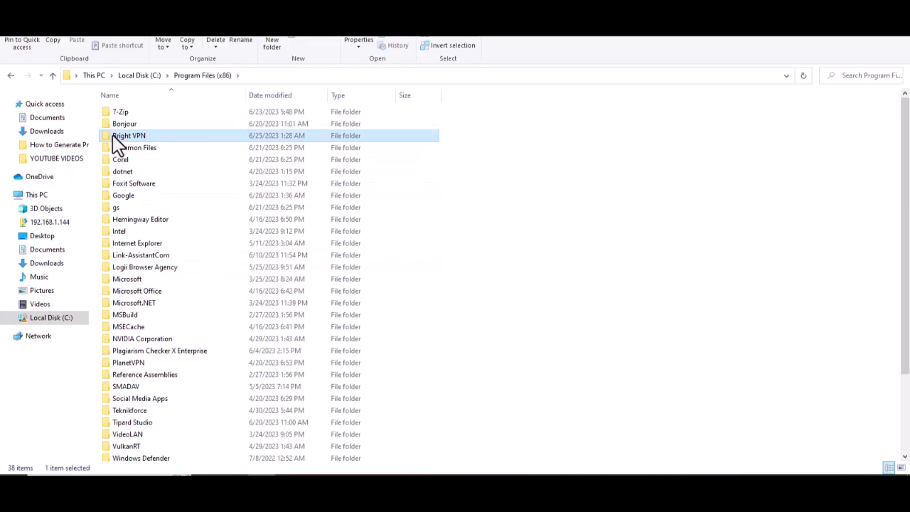
# - Permanently delete the Bright VPN folder, granting admin permission and retrying locked files for all items
pyautogui.click(215, 47)
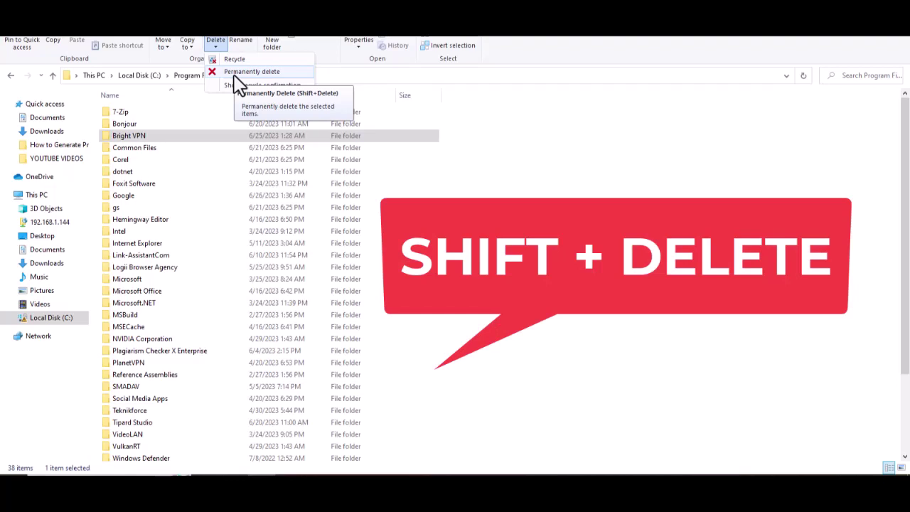
pyautogui.click(236, 74)
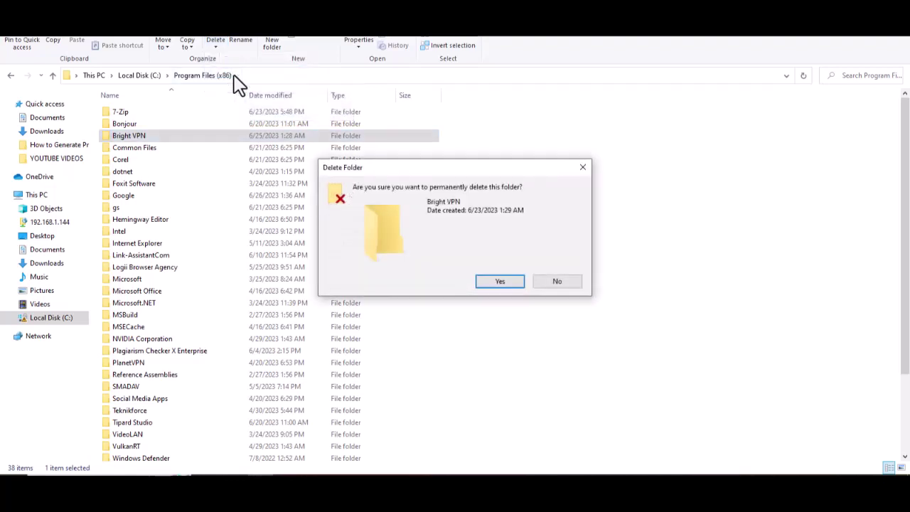
pyautogui.click(501, 283)
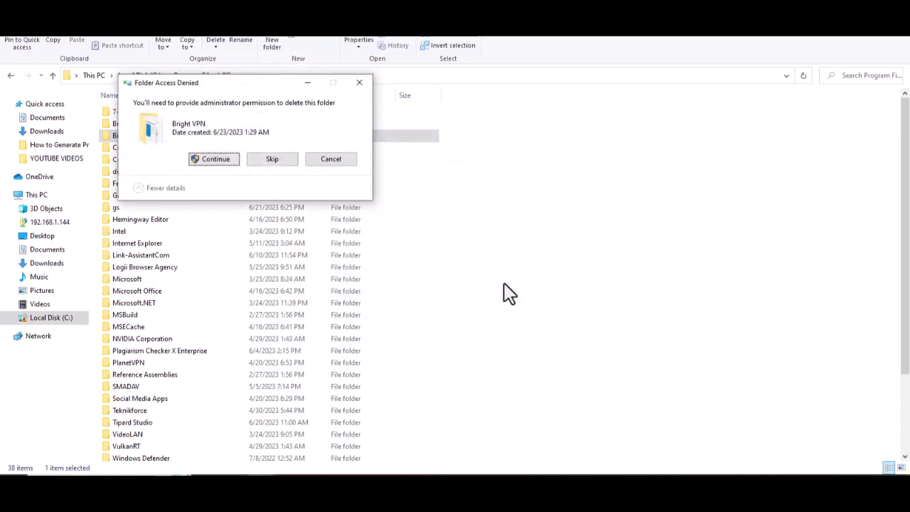
pyautogui.click(214, 160)
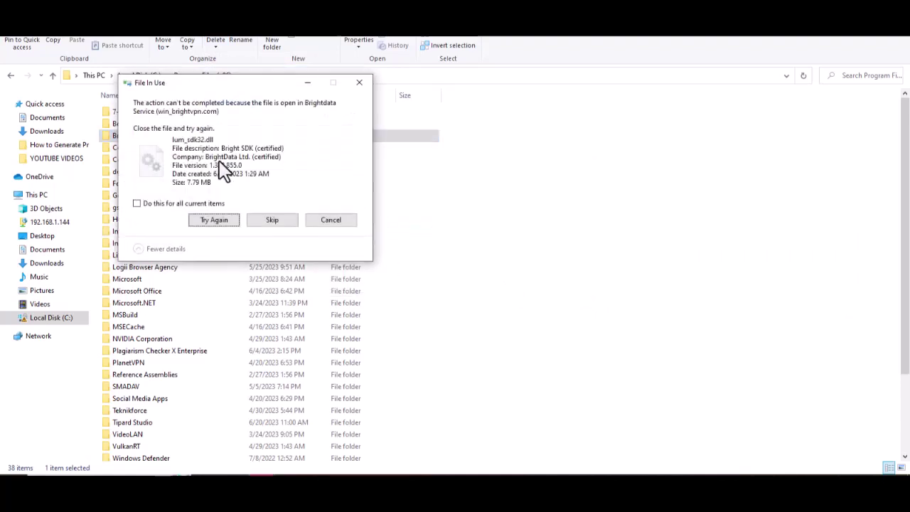
pyautogui.click(211, 221)
pyautogui.click(137, 204)
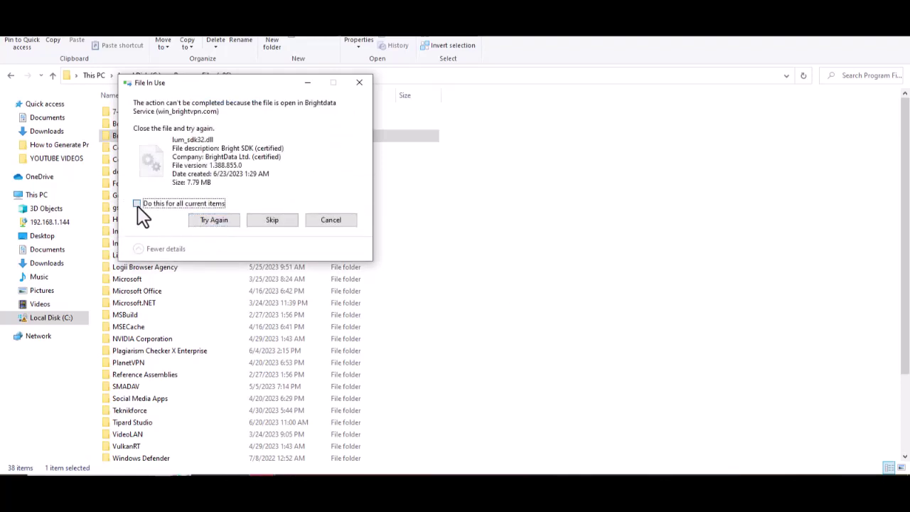
pyautogui.click(210, 220)
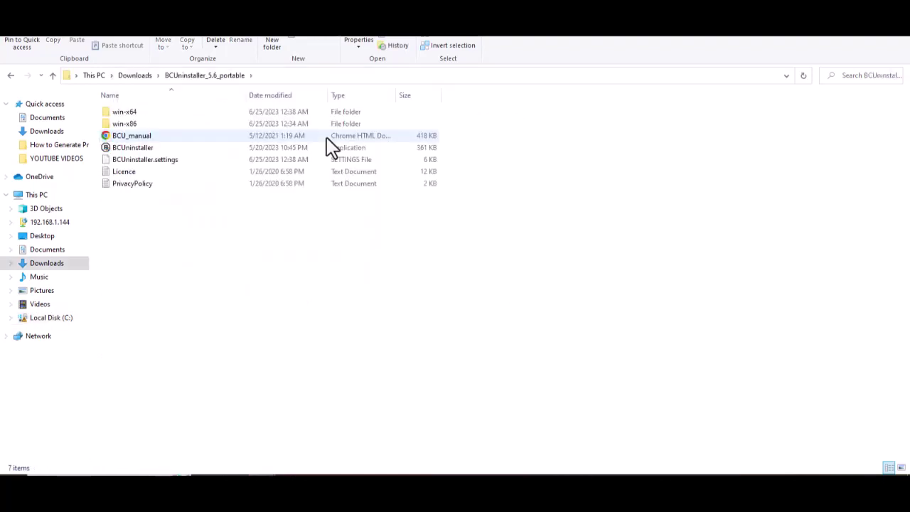
# - Search for 'brig', tick the BrightData service entry and start uninstalling it
pyautogui.click(124, 149)
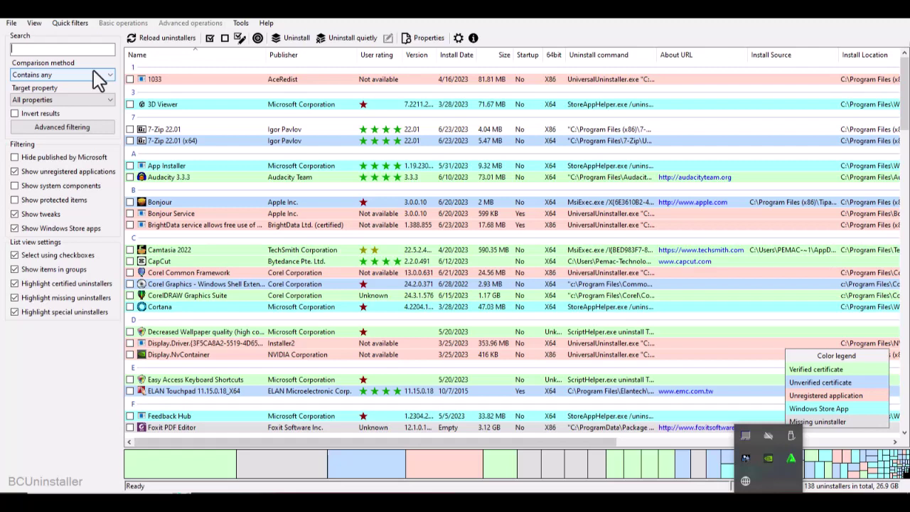
pyautogui.click(57, 47)
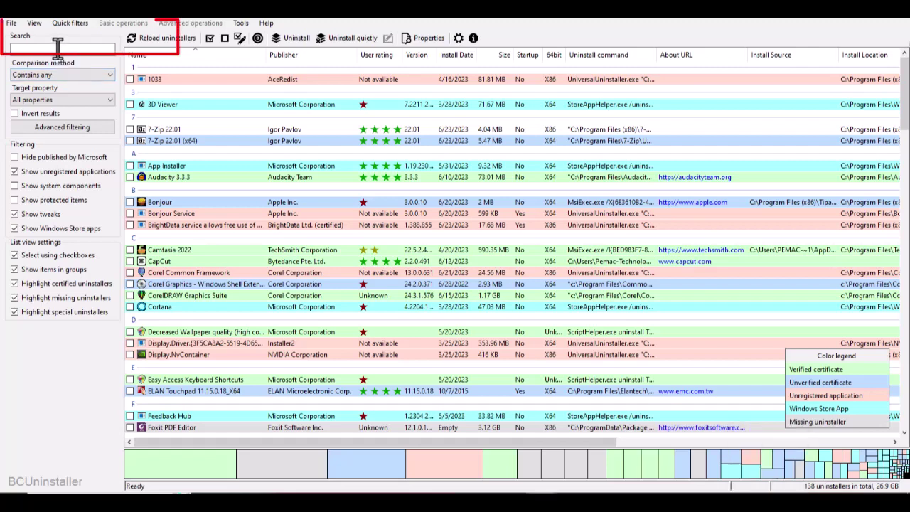
pyautogui.write('bright')
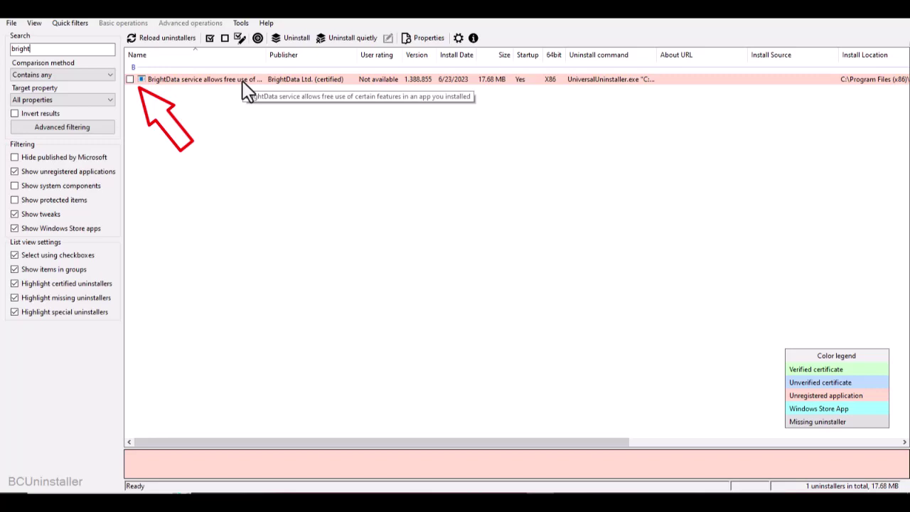
pyautogui.click(130, 79)
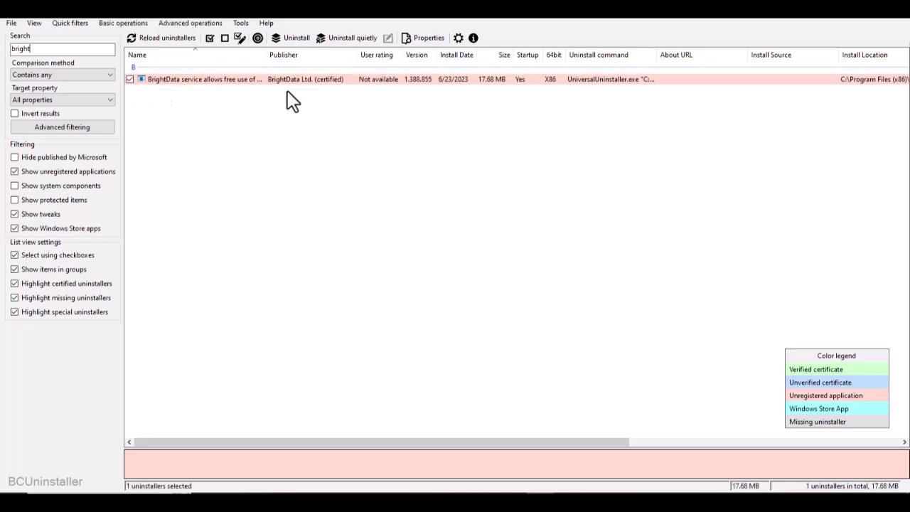
pyautogui.click(296, 38)
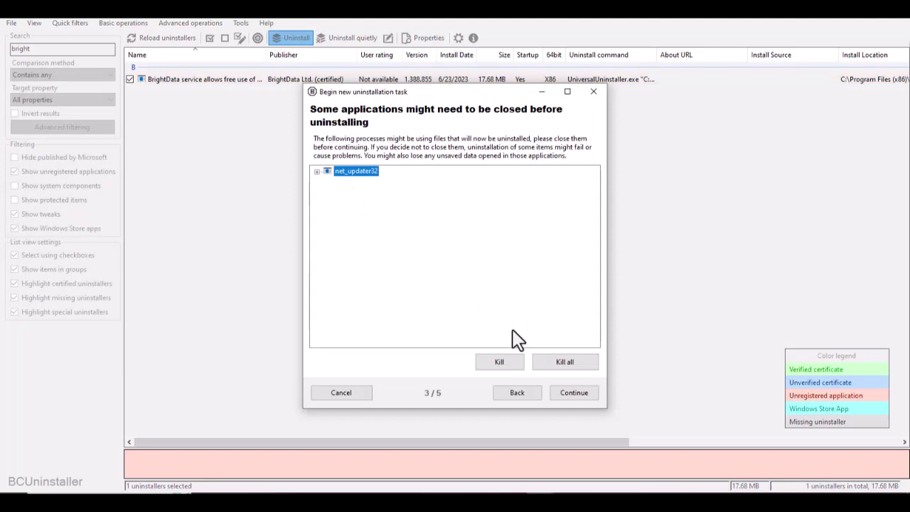
# - Kill the running net_updater32 process and confirm the termination
pyautogui.click(555, 363)
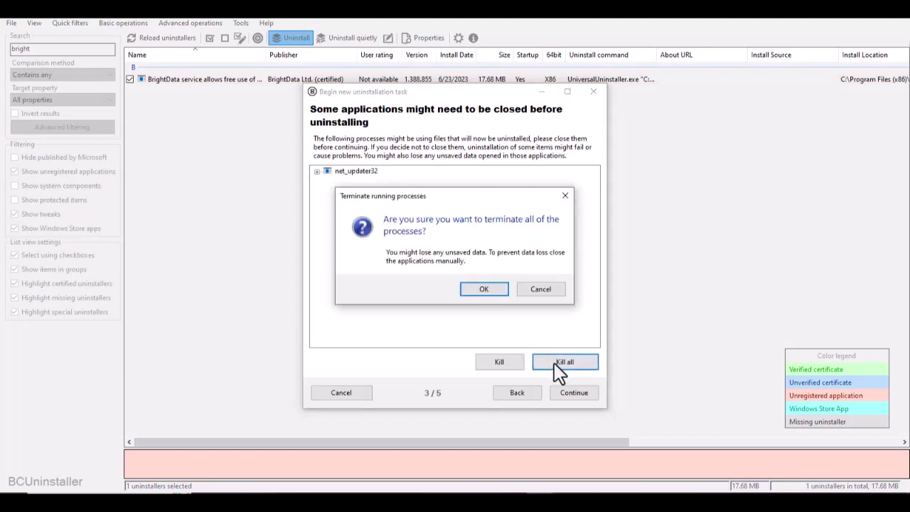
pyautogui.click(479, 294)
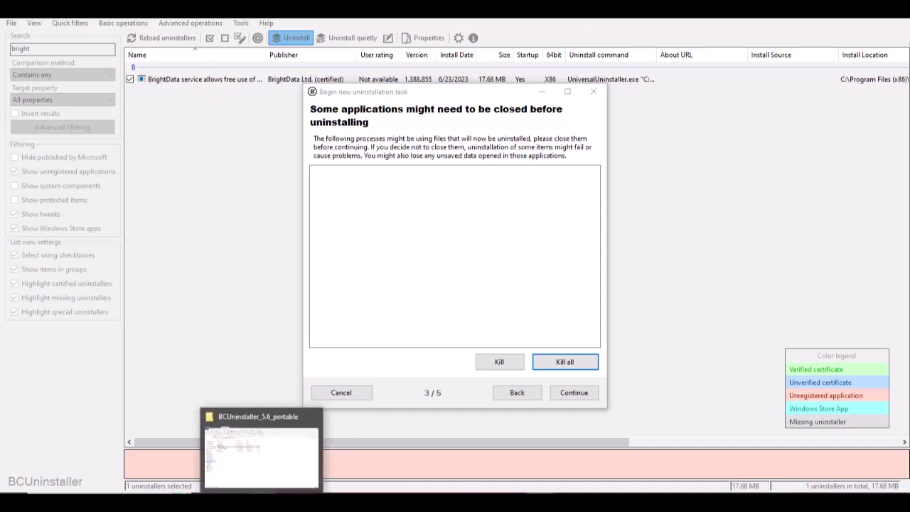
# - Browse File Explorer to Local Disk (C:) > Program Files (x86)
pyautogui.click(259, 451)
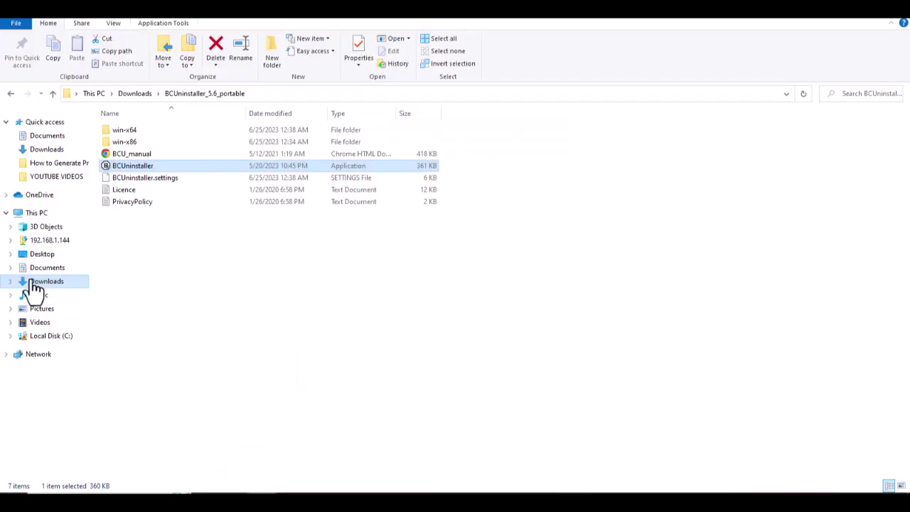
pyautogui.click(56, 338)
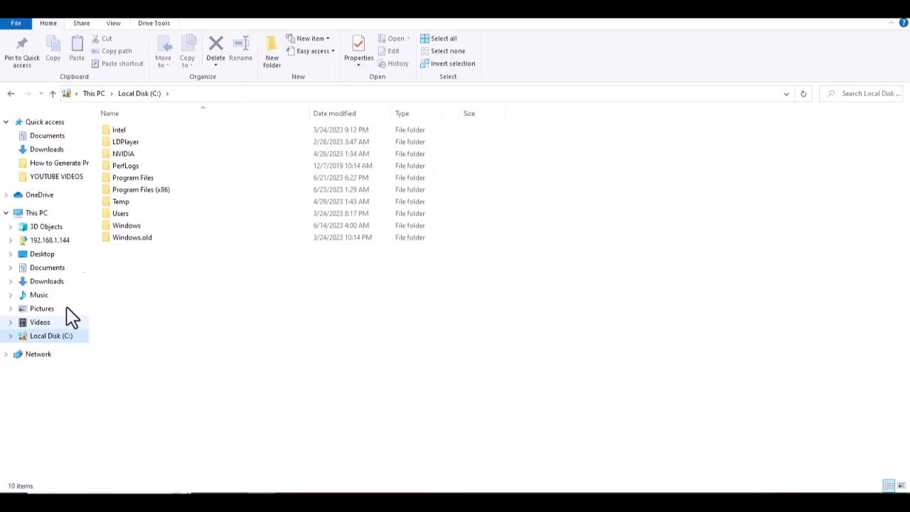
pyautogui.click(158, 189)
pyautogui.doubleClick(159, 190)
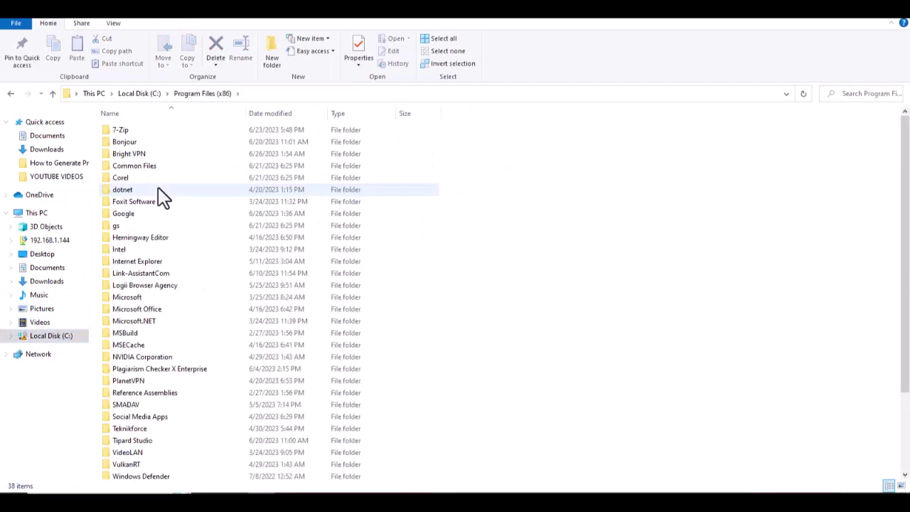
# - Permanently delete the Bright VPN folder with Shift+Delete, granting administrator permission
pyautogui.click(134, 164)
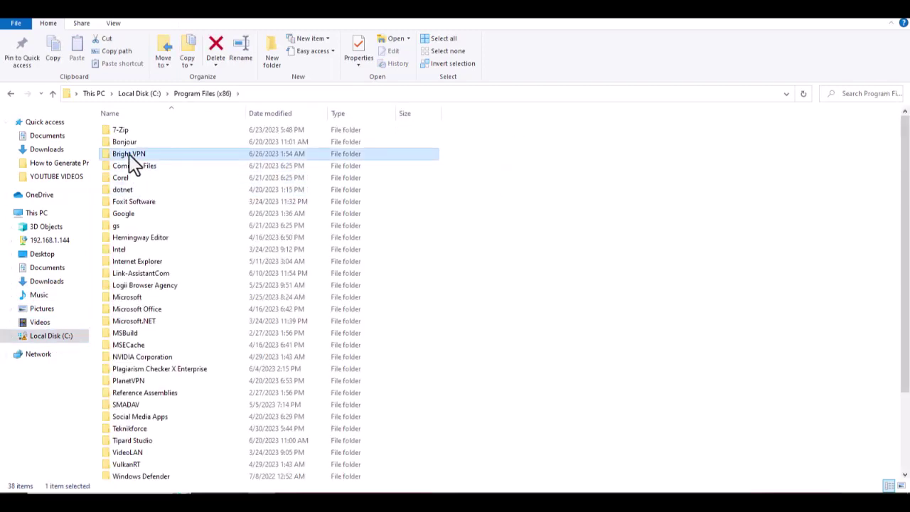
pyautogui.hotkey('shift', 'Delete')
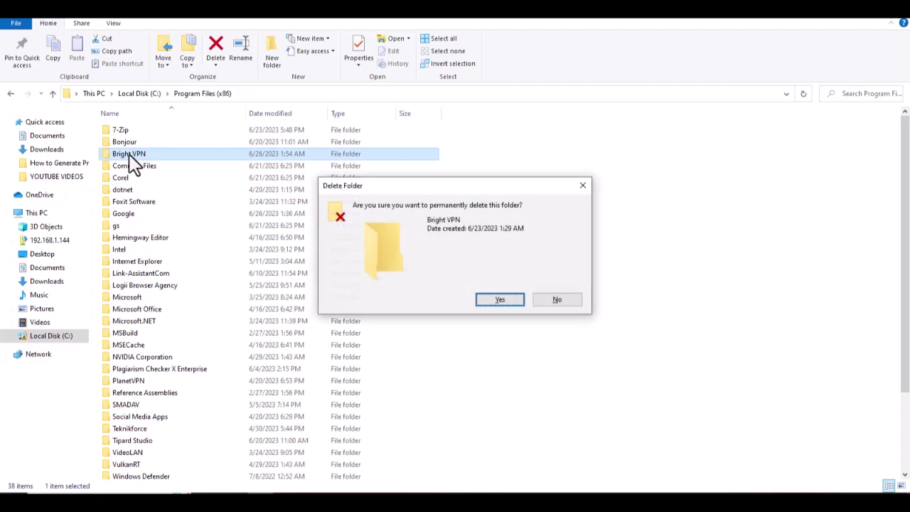
pyautogui.press('Return')
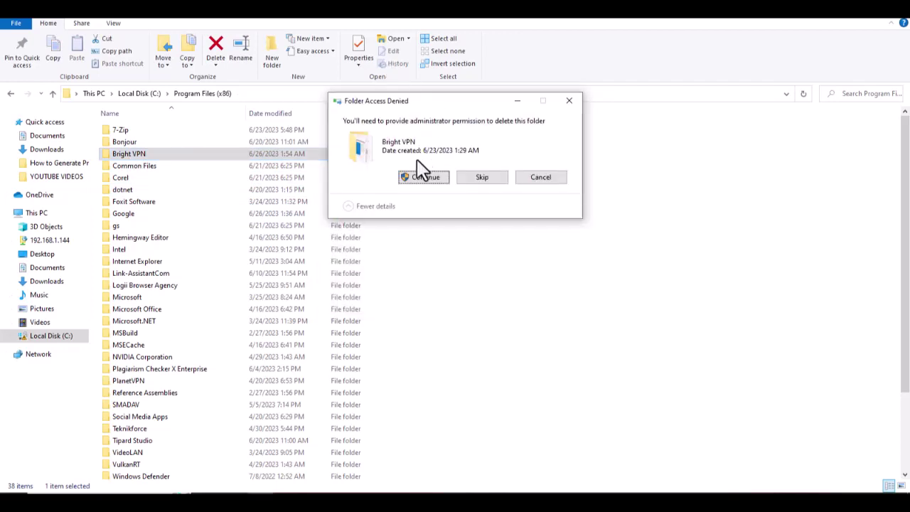
pyautogui.click(424, 177)
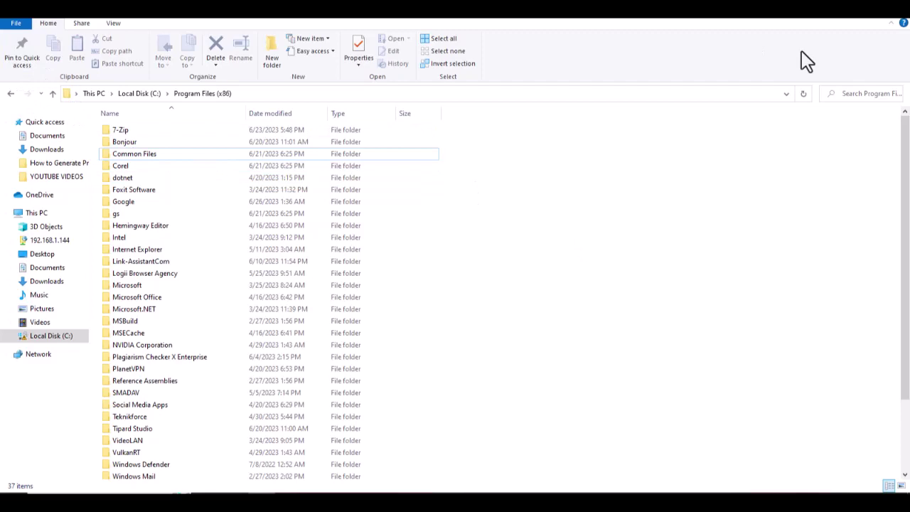
# - Restore down Explorer, return to the BrightData uninstall task and kill remaining blocking processes
pyautogui.click(874, 23)
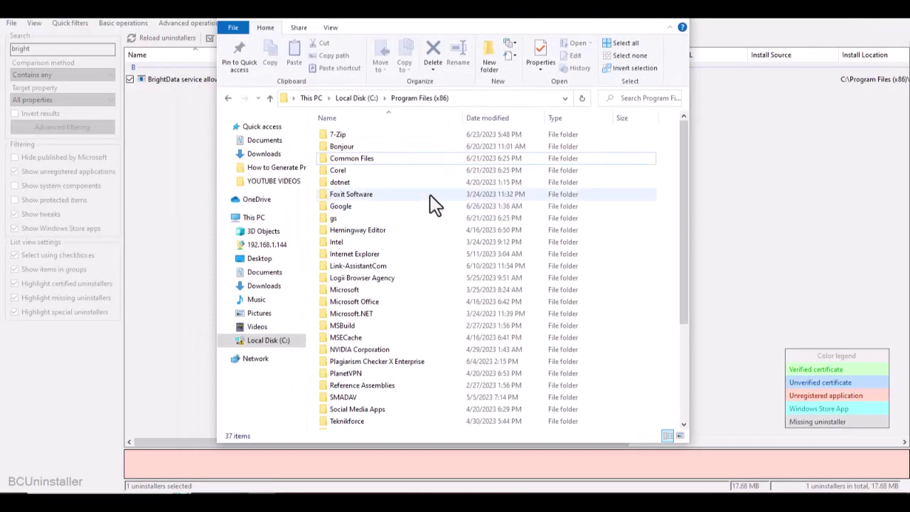
pyautogui.moveTo(435, 205)
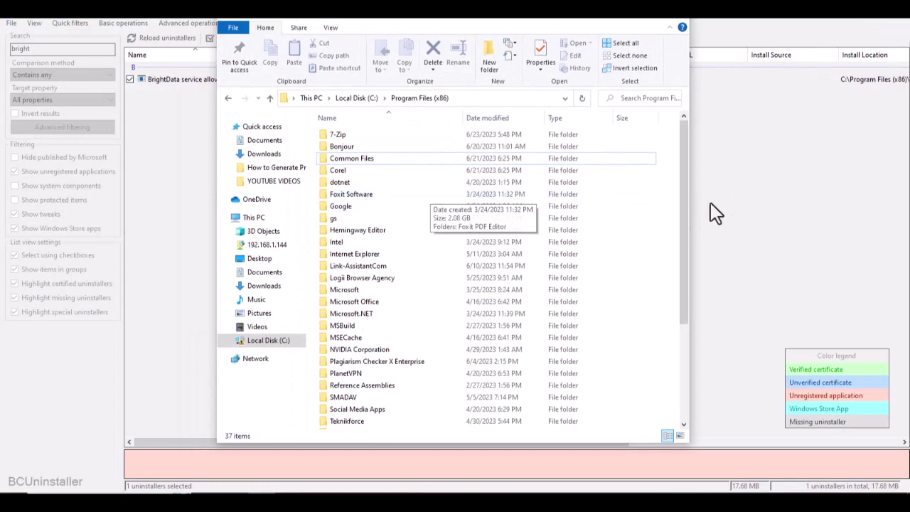
pyautogui.click(769, 199)
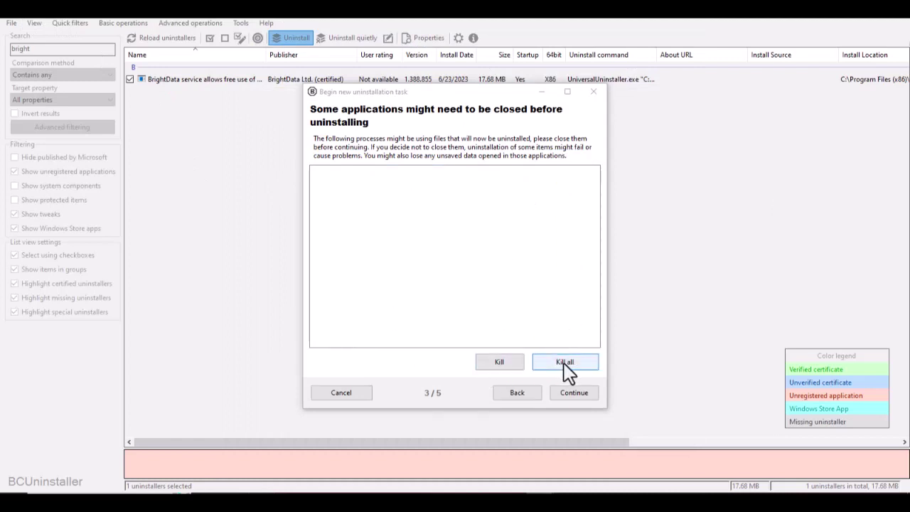
pyautogui.click(584, 374)
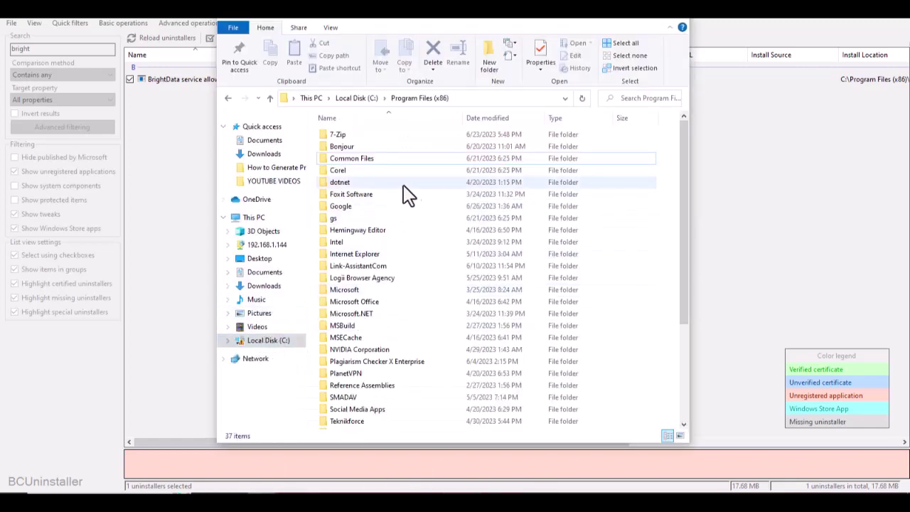
pyautogui.rightClick(309, 291)
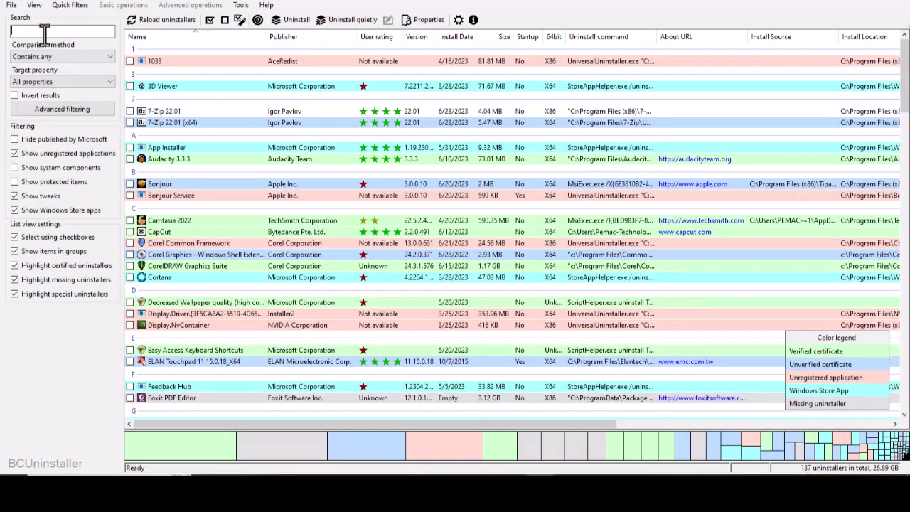
# - Search the programs for 'brigh', then check the hidden tray icons for Bright VPN
pyautogui.click(44, 33)
pyautogui.write('bright')
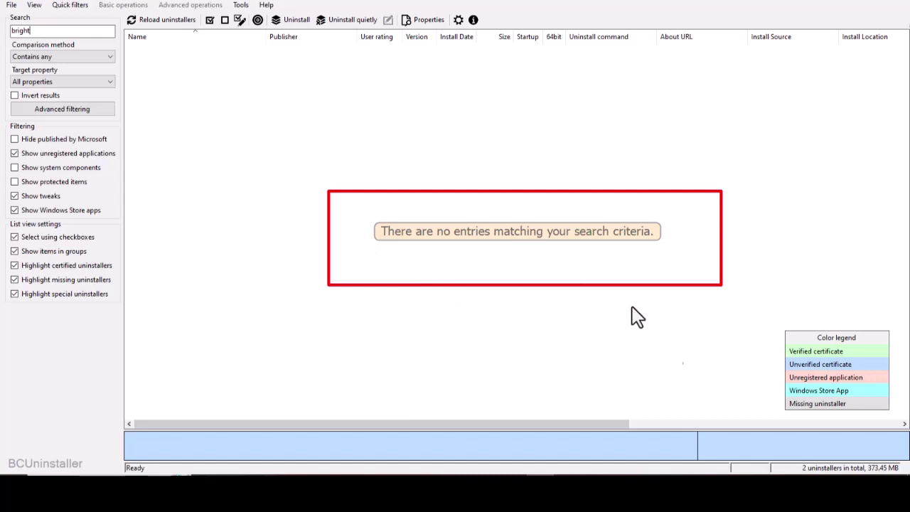
pyautogui.click(769, 491)
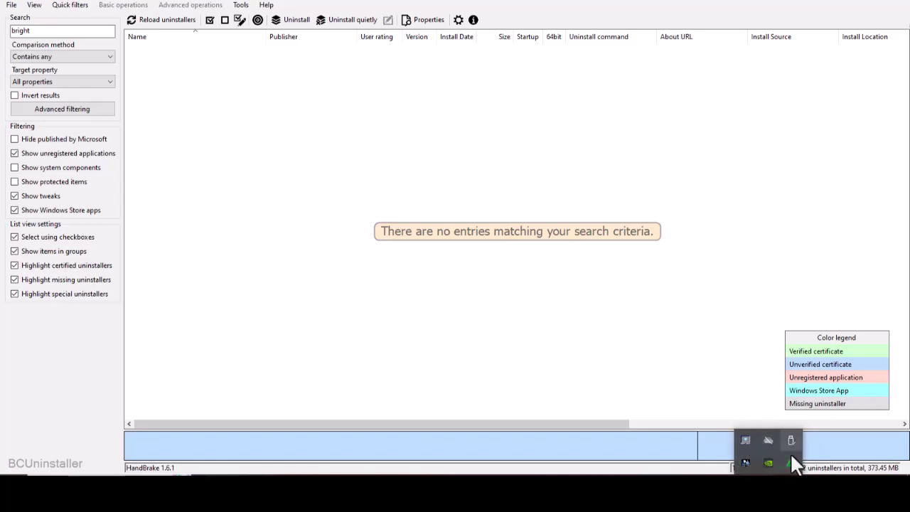
pyautogui.click(199, 83)
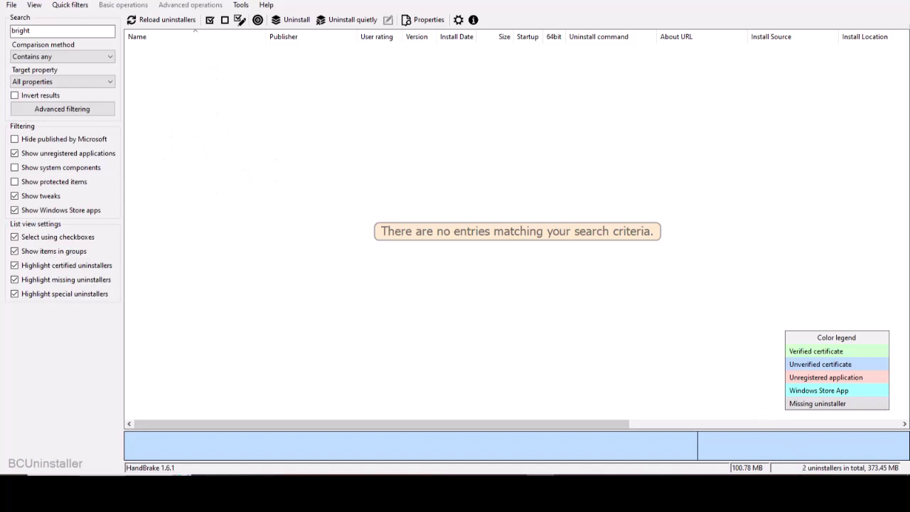
pyautogui.click(768, 490)
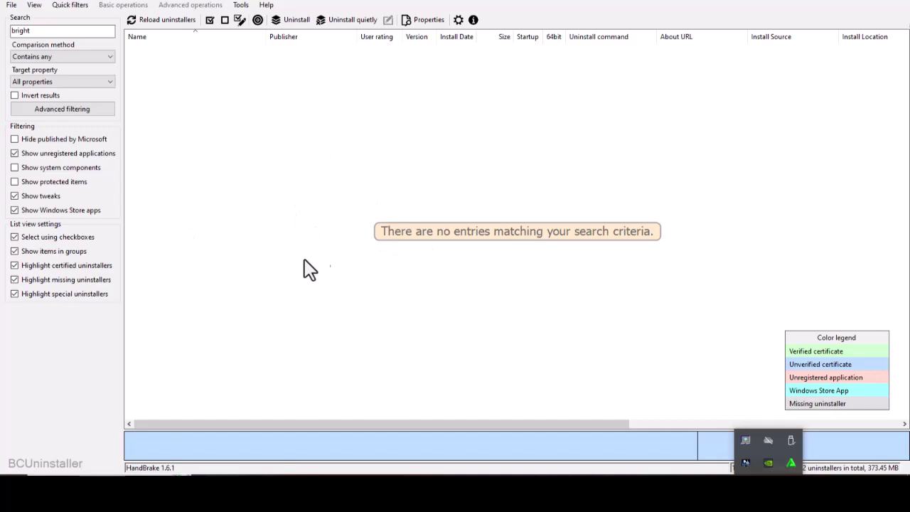
pyautogui.moveTo(260, 470)
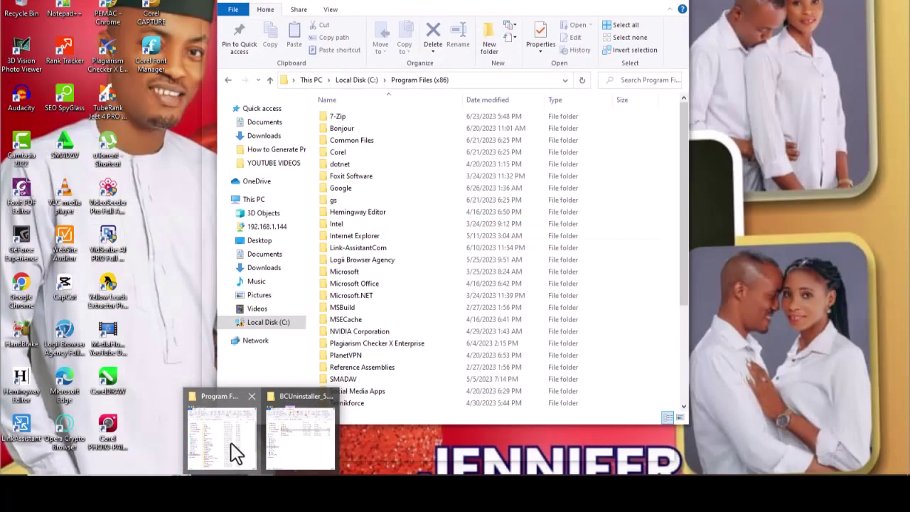
# - Recheck Program Files (x86) for Bright VPN, then select Program Files on Local Disk (C:)
pyautogui.click(234, 455)
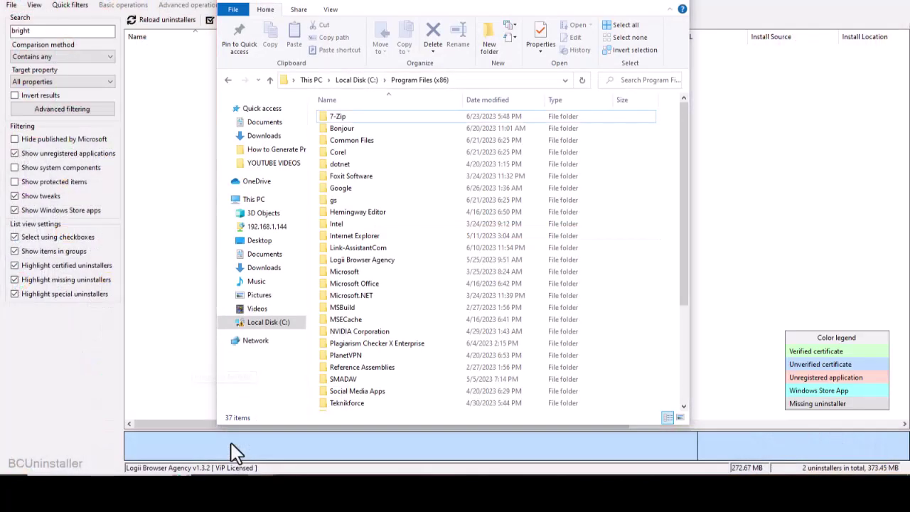
pyautogui.click(269, 322)
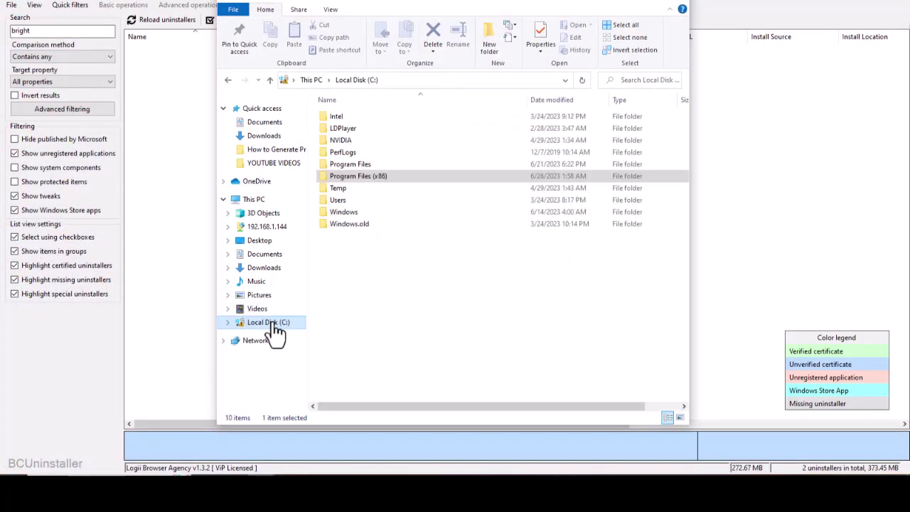
pyautogui.doubleClick(371, 176)
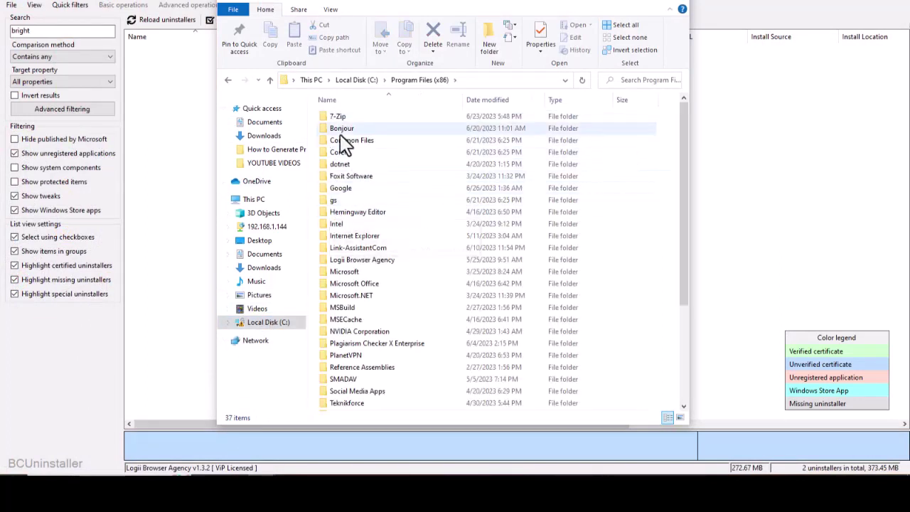
pyautogui.click(269, 323)
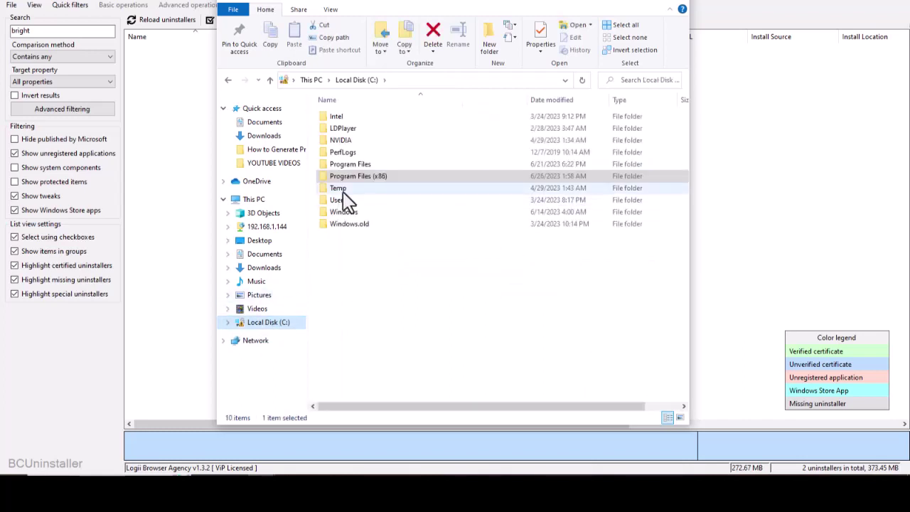
pyautogui.click(342, 167)
# - Open the Program Files folder on Local Disk (C:)
pyautogui.doubleClick(340, 168)
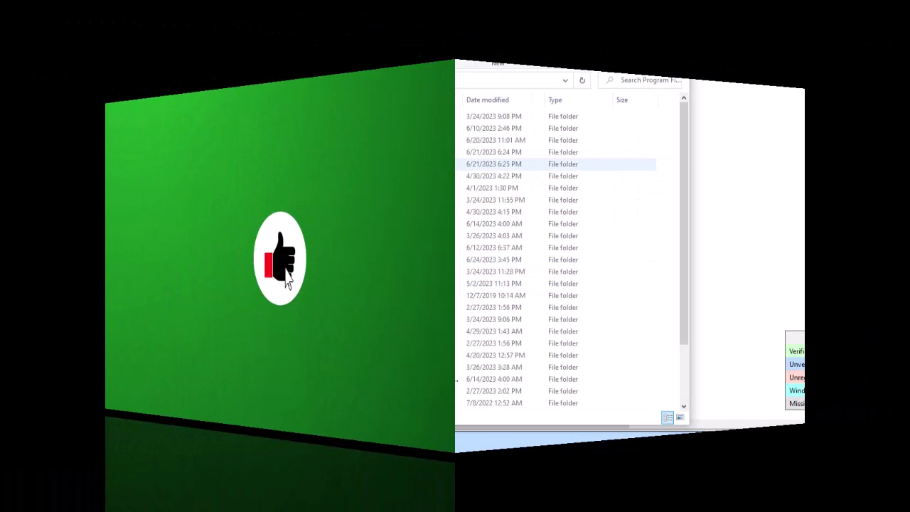